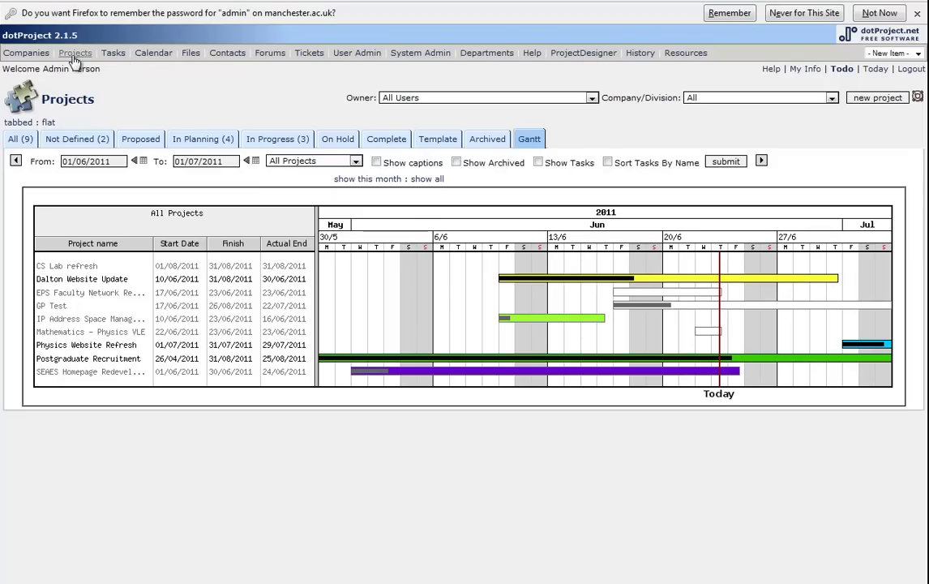
Open the Physics Website Refresh project from the full projects list.
click(16, 140)
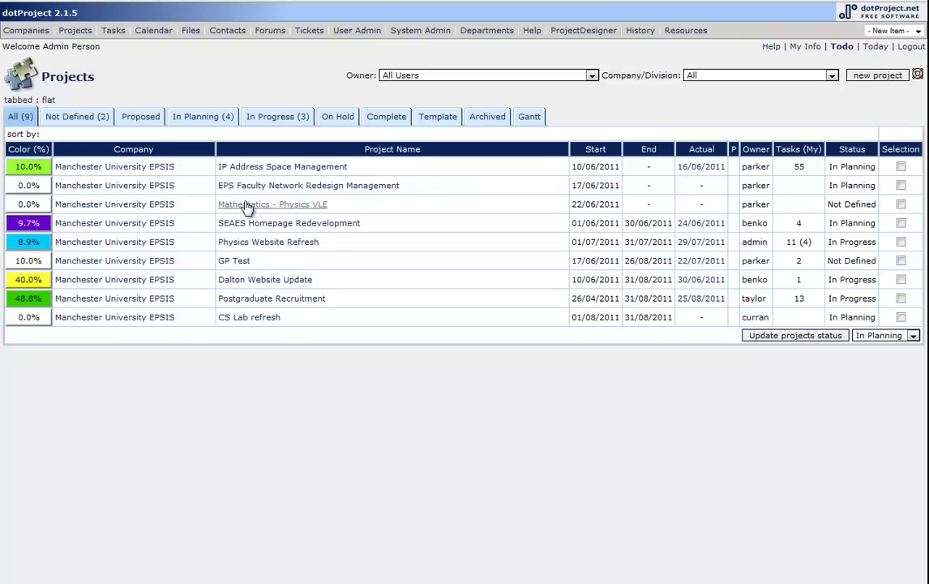
mouse_move(268, 242)
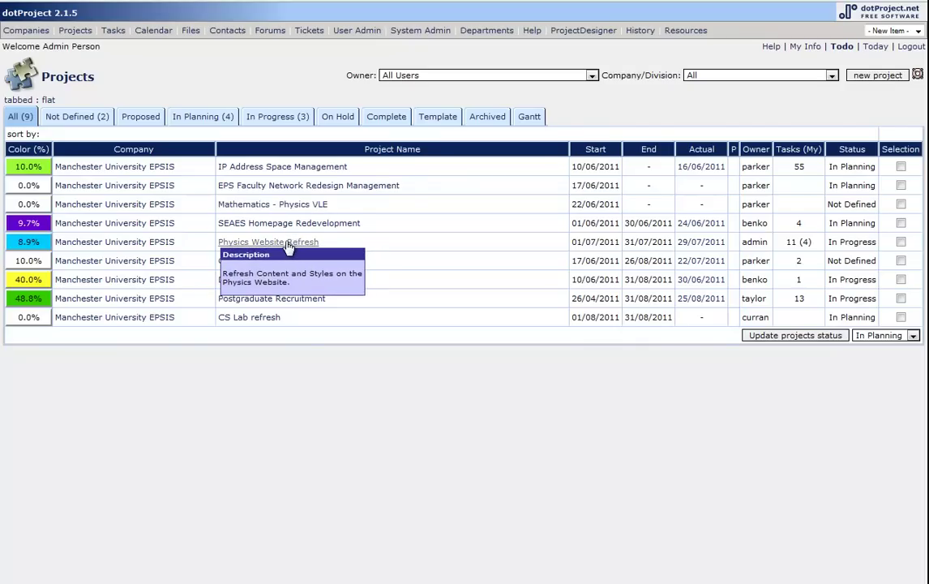
click(287, 244)
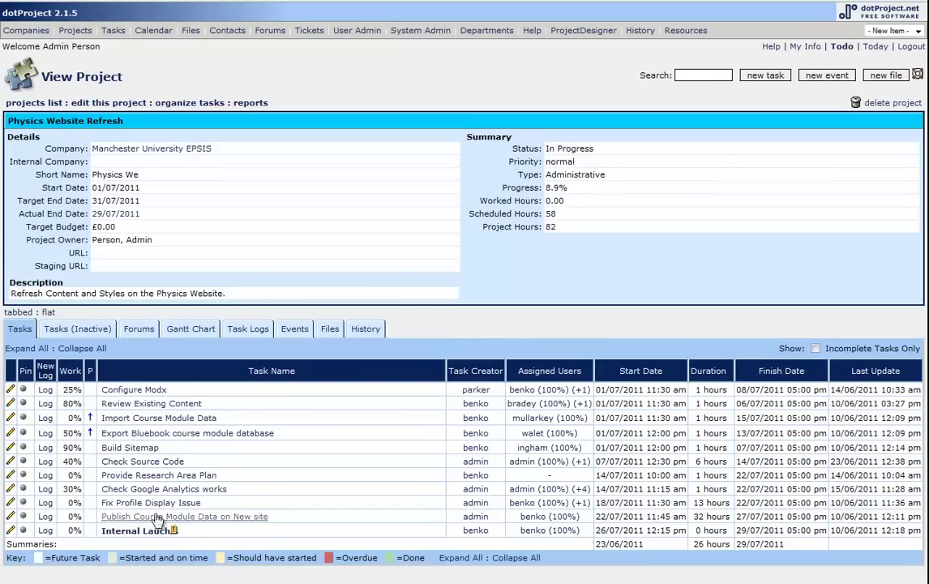
click(197, 333)
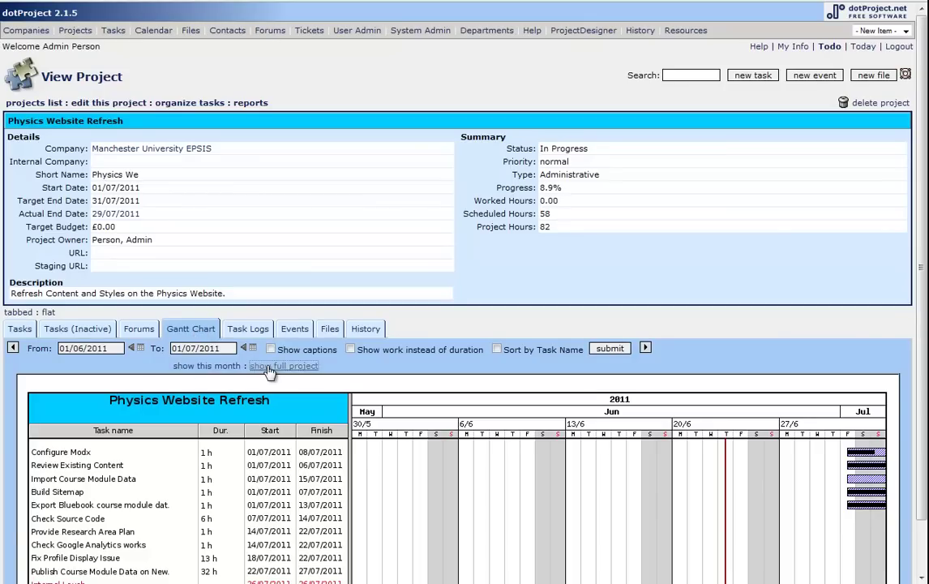
click(268, 366)
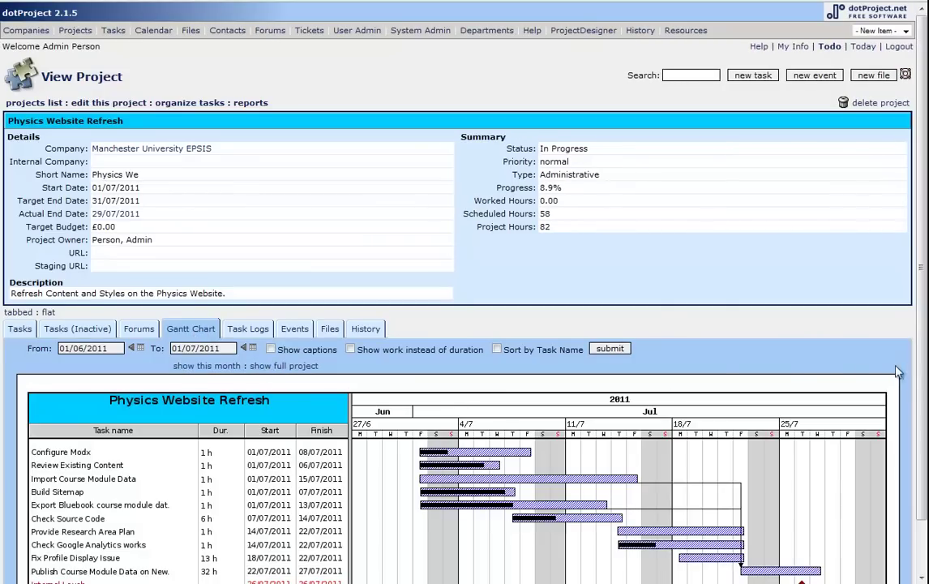
scroll(810, 405, down, 2)
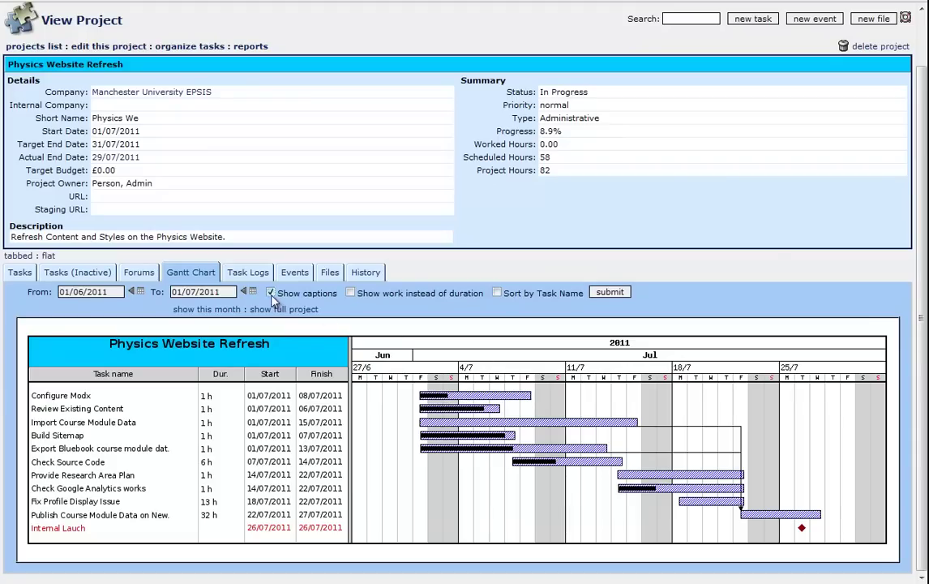
click(610, 293)
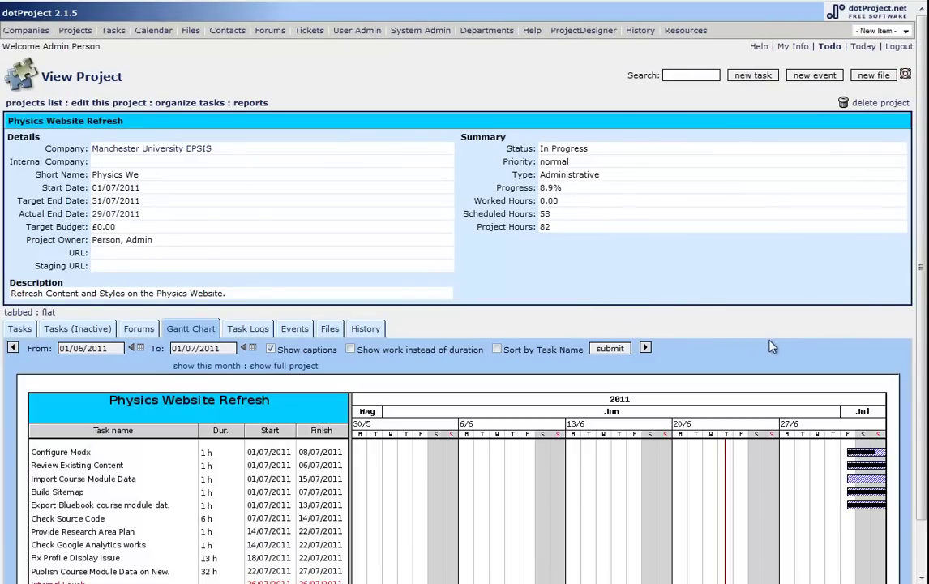
scroll(630, 392, down, 2)
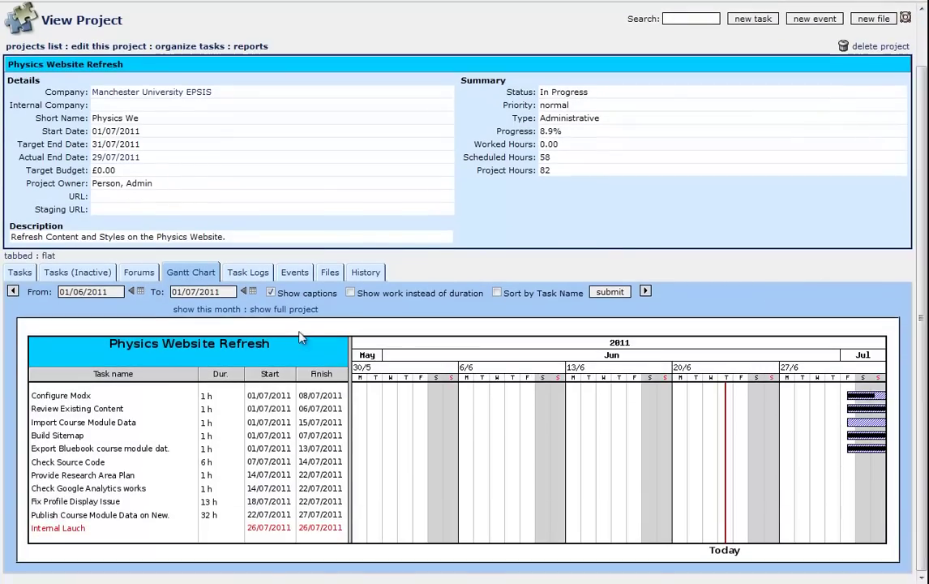
click(276, 312)
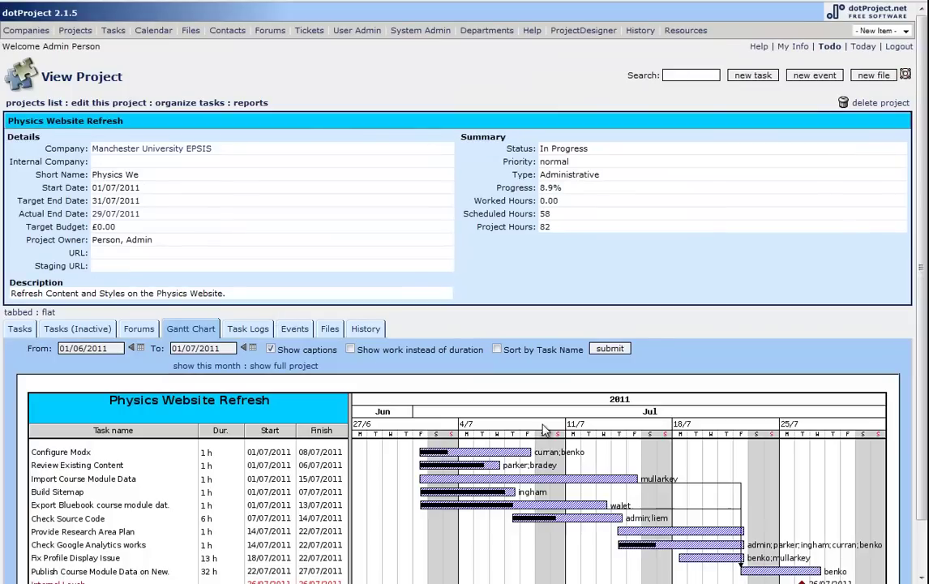
scroll(924, 435, down, 1)
scroll(925, 435, down, 1)
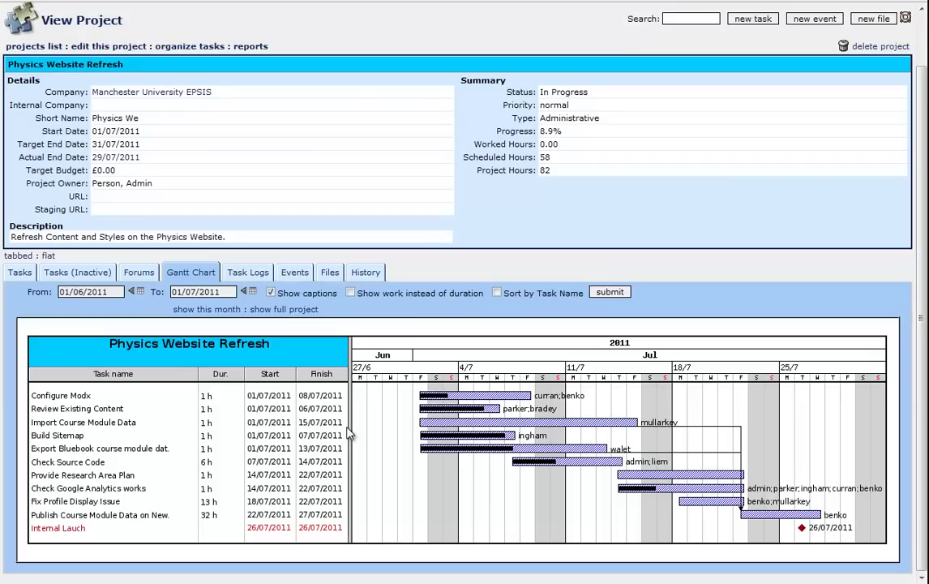
click(18, 271)
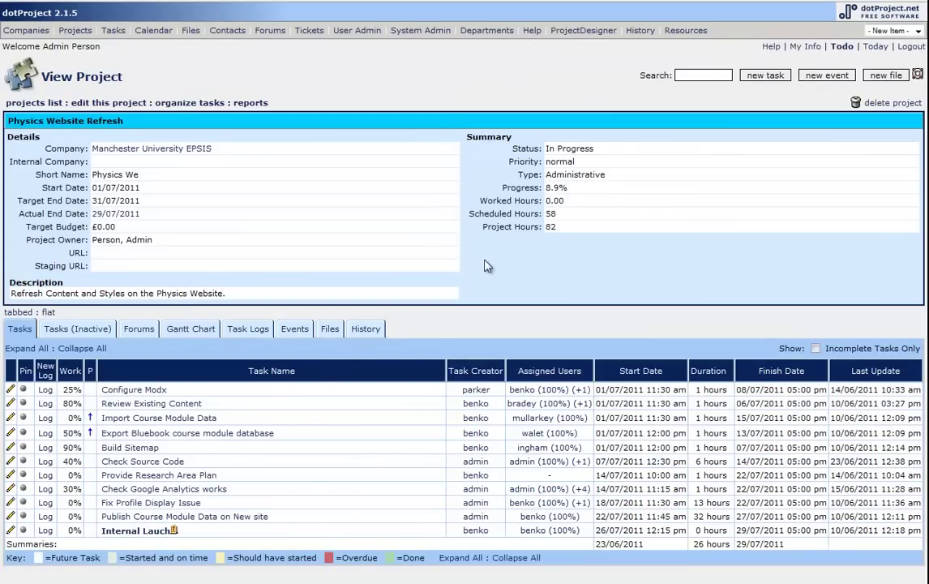
Start a new task 'Fix Profile Code Bug' with status Active and 40% progress.
click(766, 76)
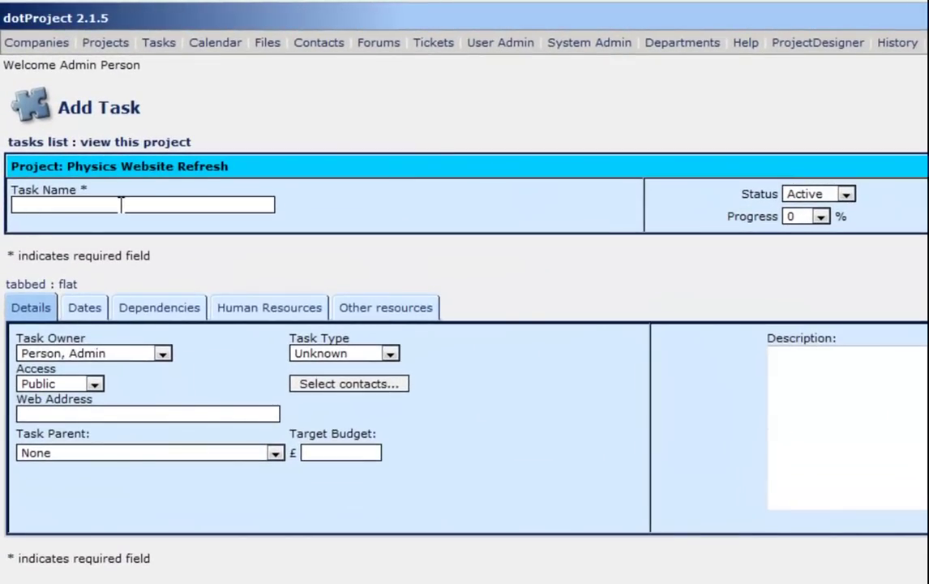
text(Fix Profile )
text(Code Bug)
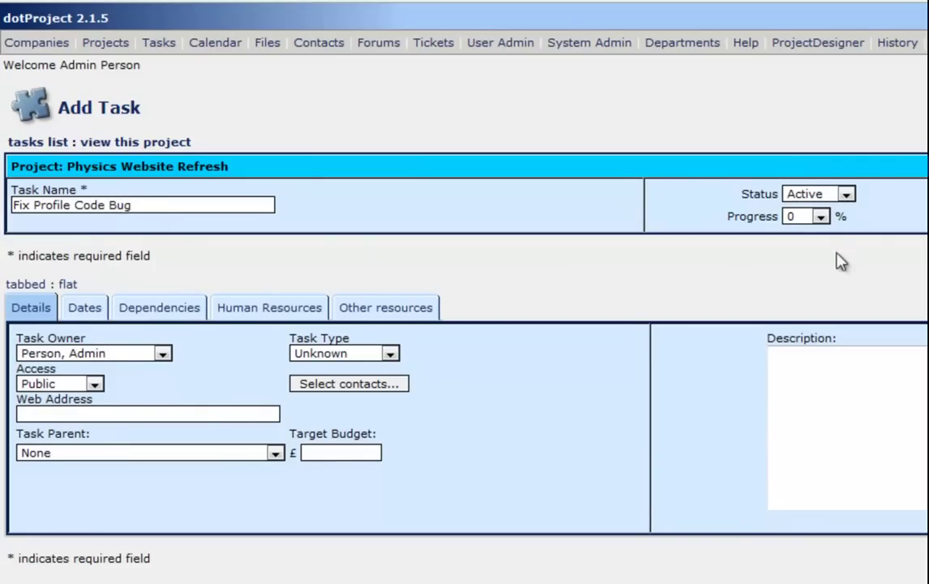
click(846, 194)
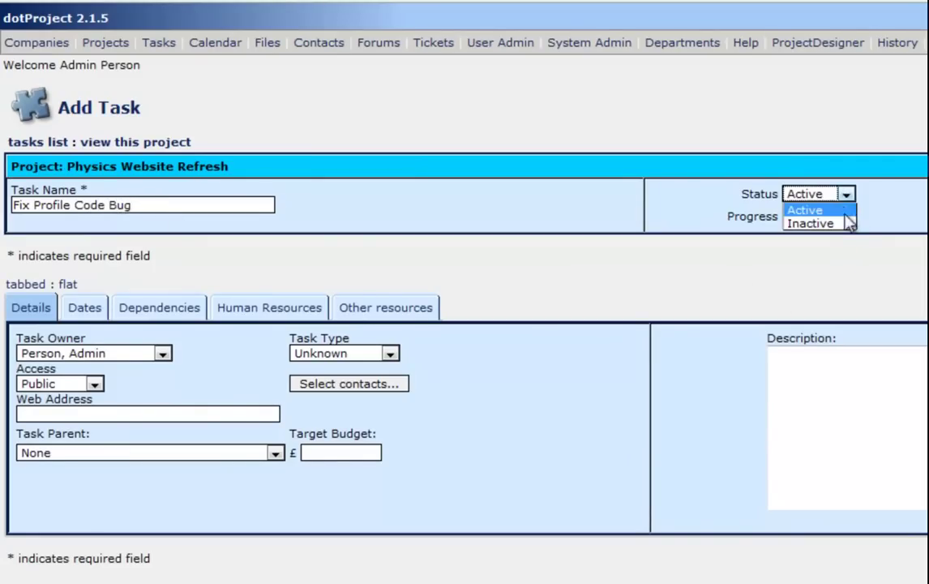
click(843, 210)
click(821, 216)
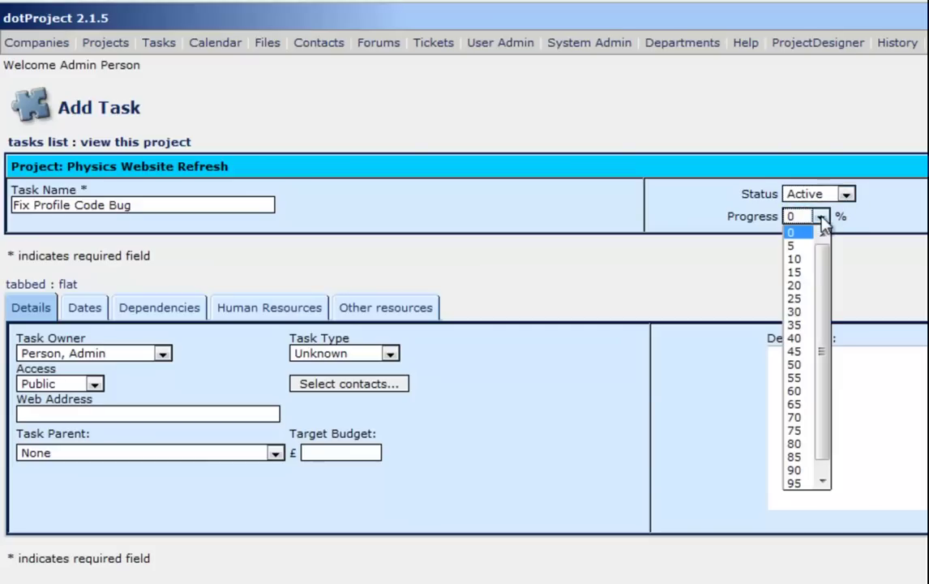
click(799, 338)
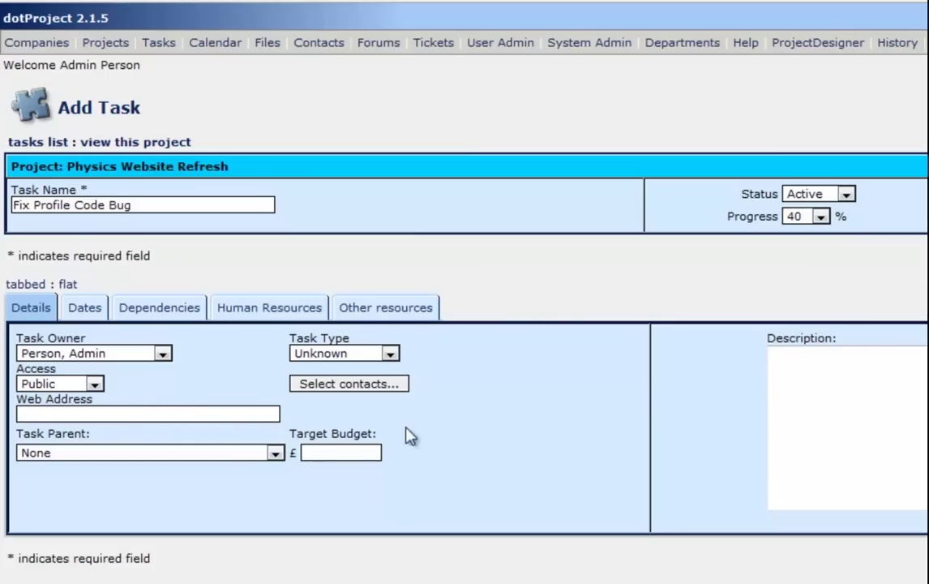
click(796, 361)
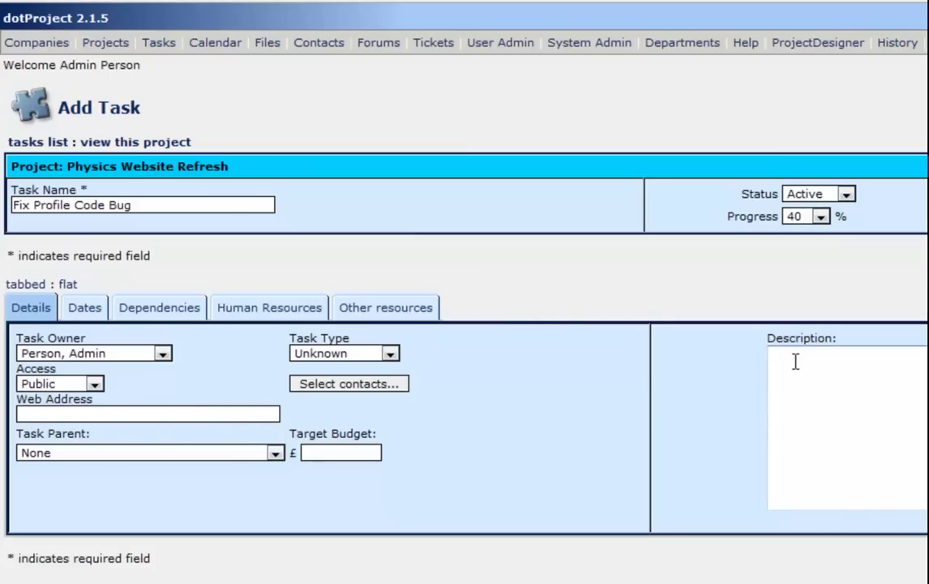
Set the task dates to 11–14 July 2011 with an 8-hour expected duration.
click(86, 310)
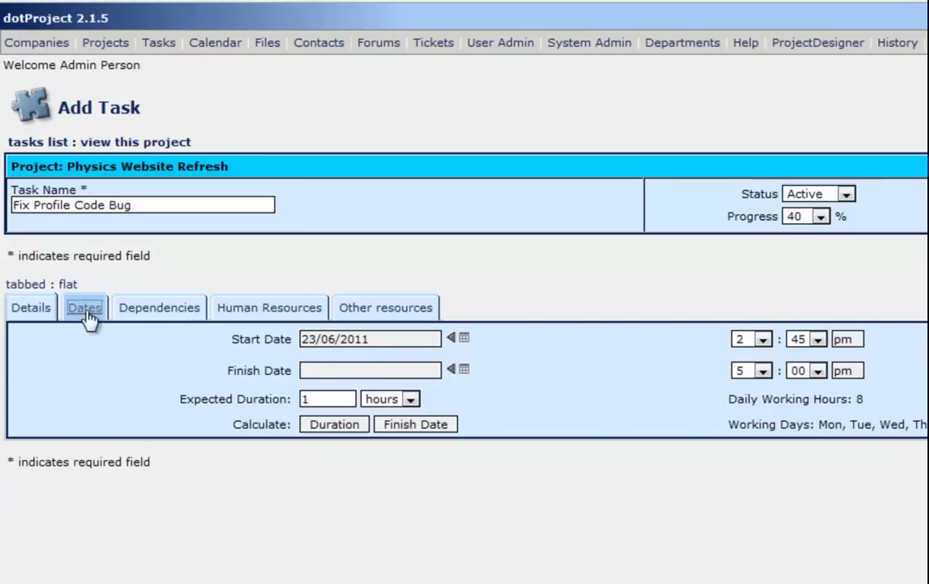
click(464, 339)
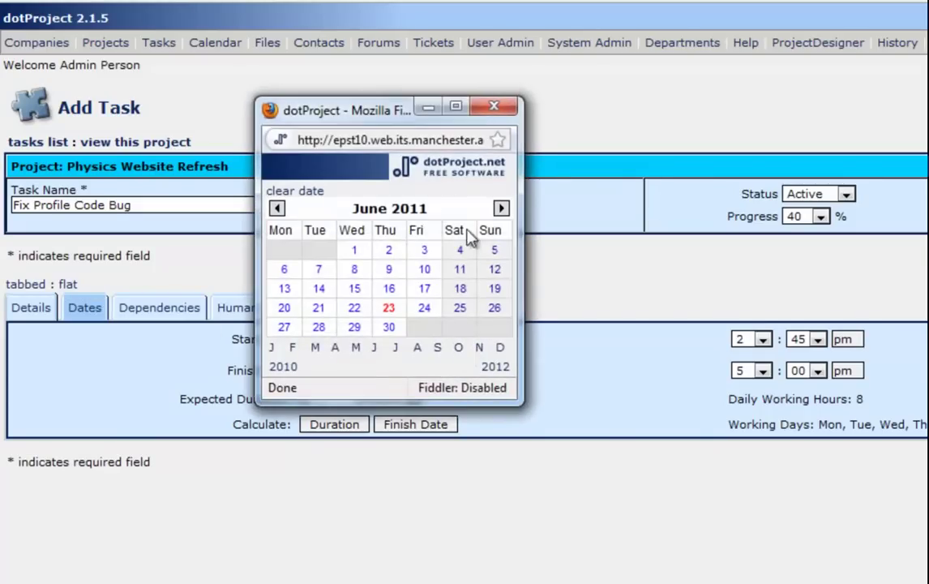
click(501, 208)
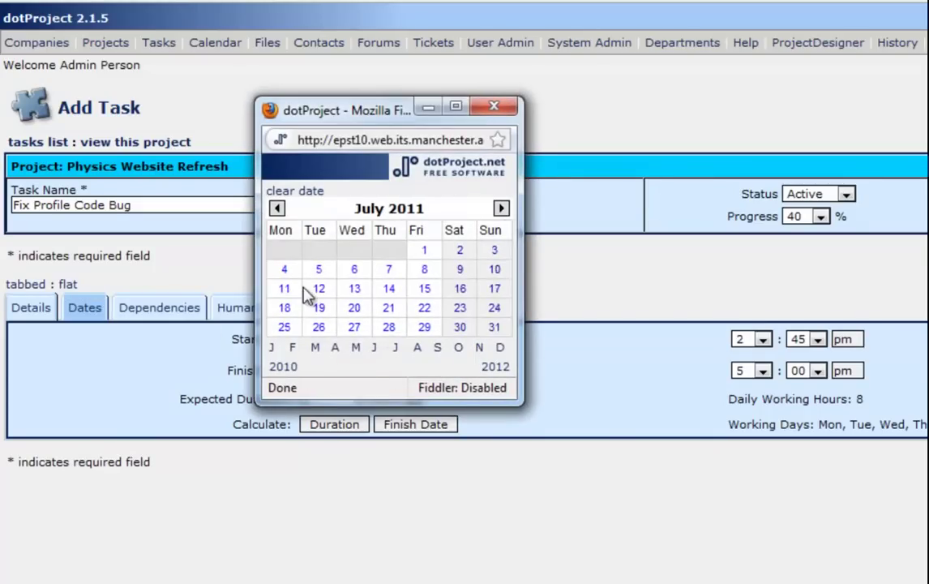
click(284, 290)
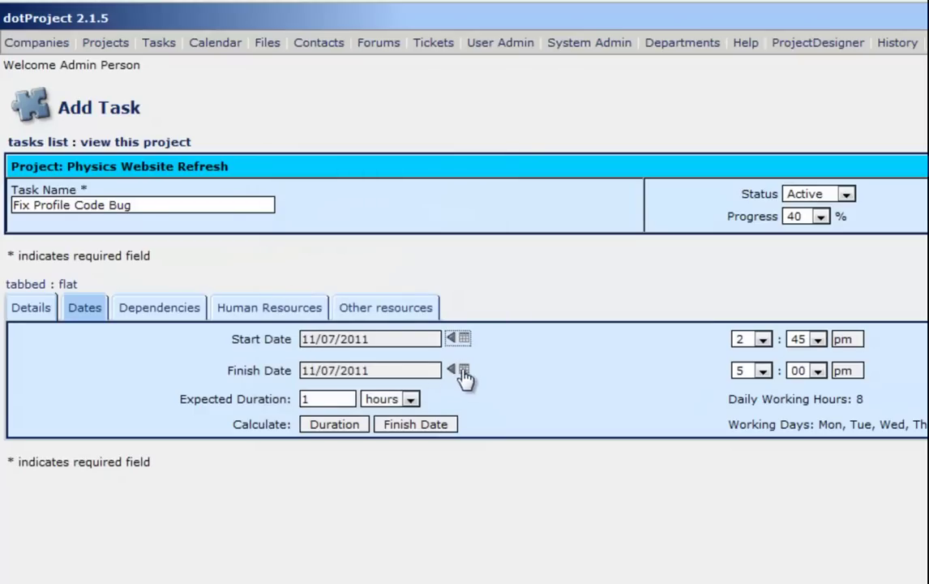
click(464, 370)
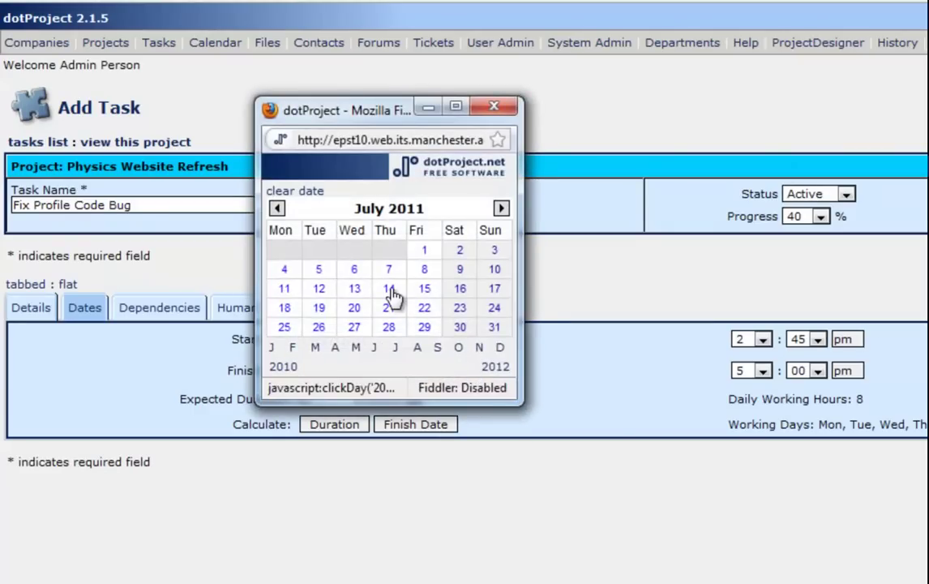
click(390, 291)
drag(323, 398, 264, 399)
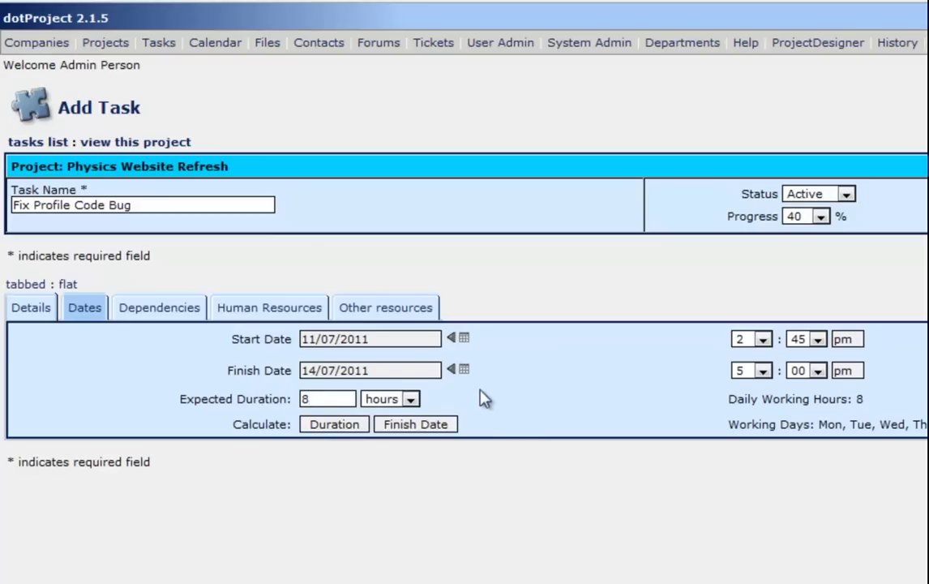
Show the task's Dependencies tab and scroll through the All Tasks list.
click(166, 313)
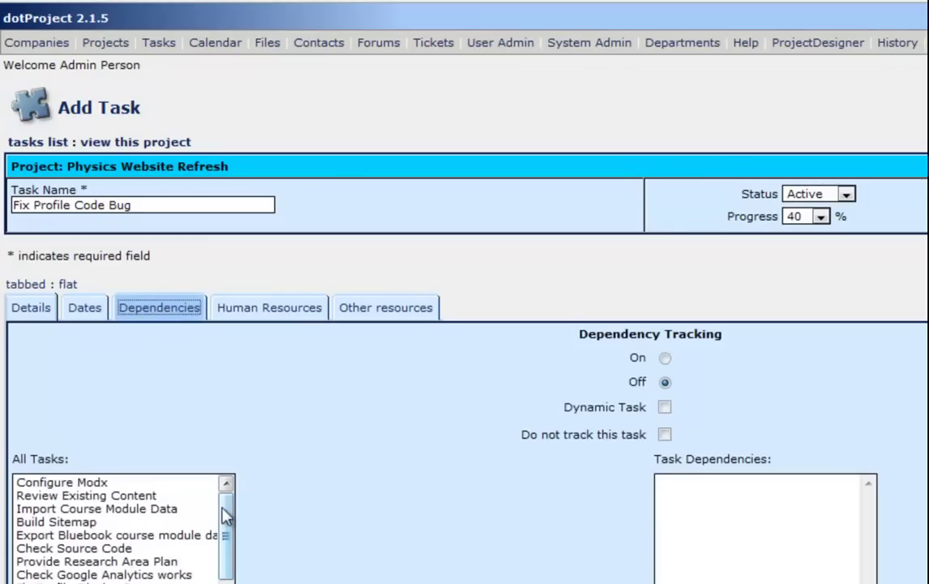
mouse_move(228, 507)
mouse_down()
mouse_move(227, 545)
mouse_move(227, 514)
mouse_up()
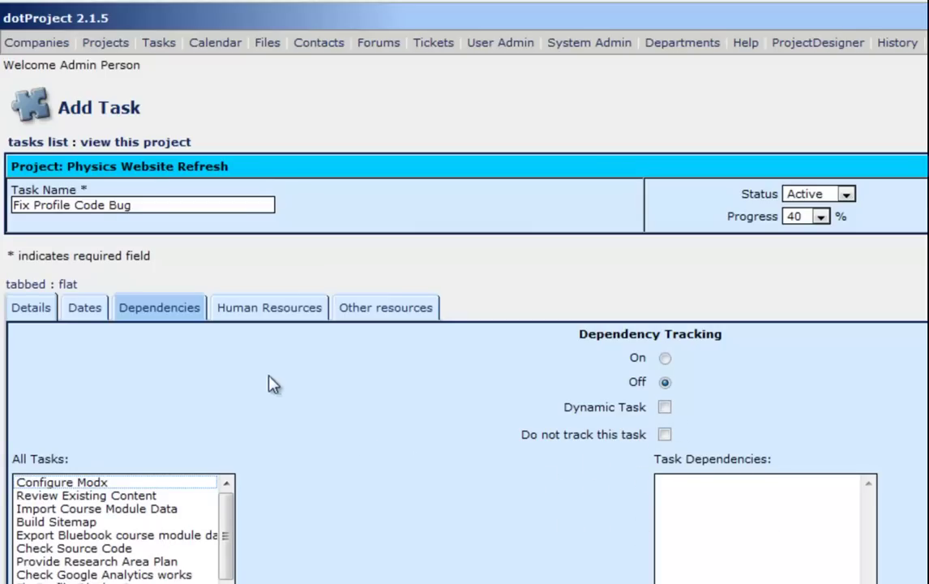
mouse_move(226, 513)
mouse_down()
mouse_move(223, 536)
mouse_move(225, 511)
mouse_up()
Add two team members to the task's Assigned to Task list alongside admin.
click(276, 309)
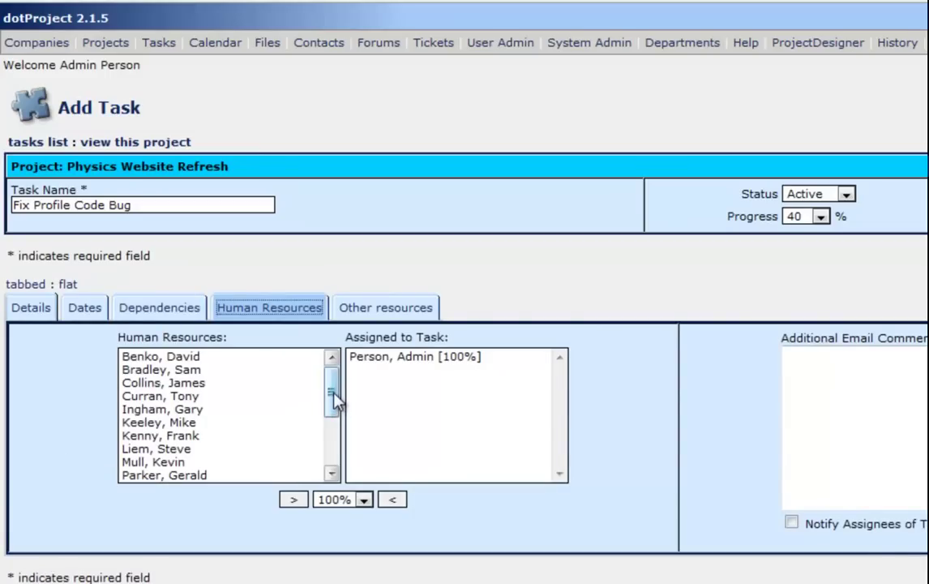
click(199, 358)
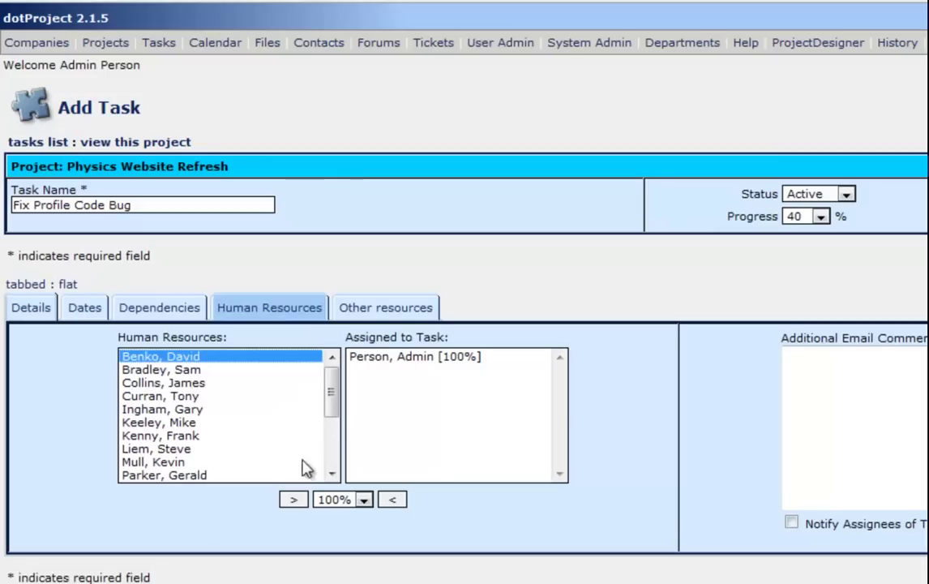
click(293, 500)
drag(332, 394, 332, 413)
click(219, 436)
click(295, 499)
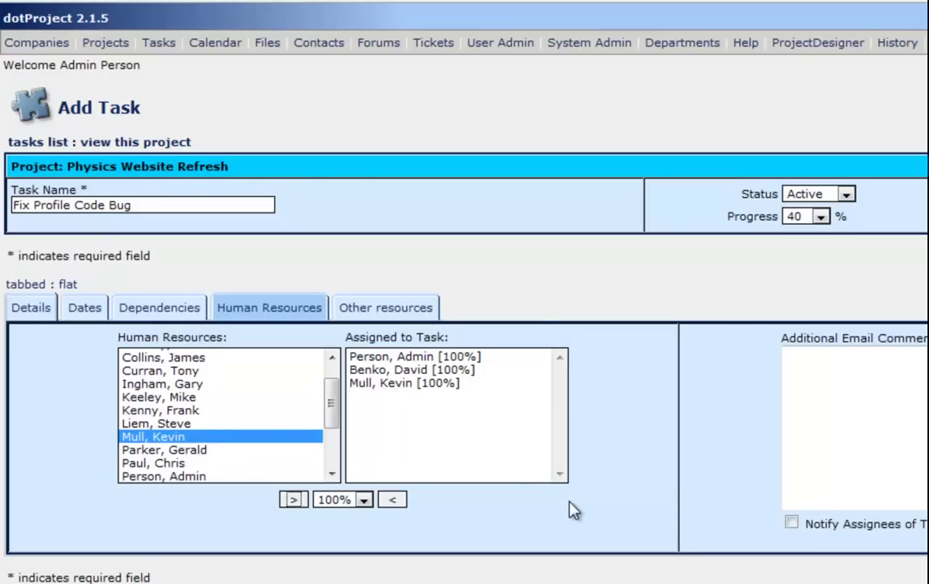
Browse the Other Resources list, including the IP Address Working resource.
click(388, 311)
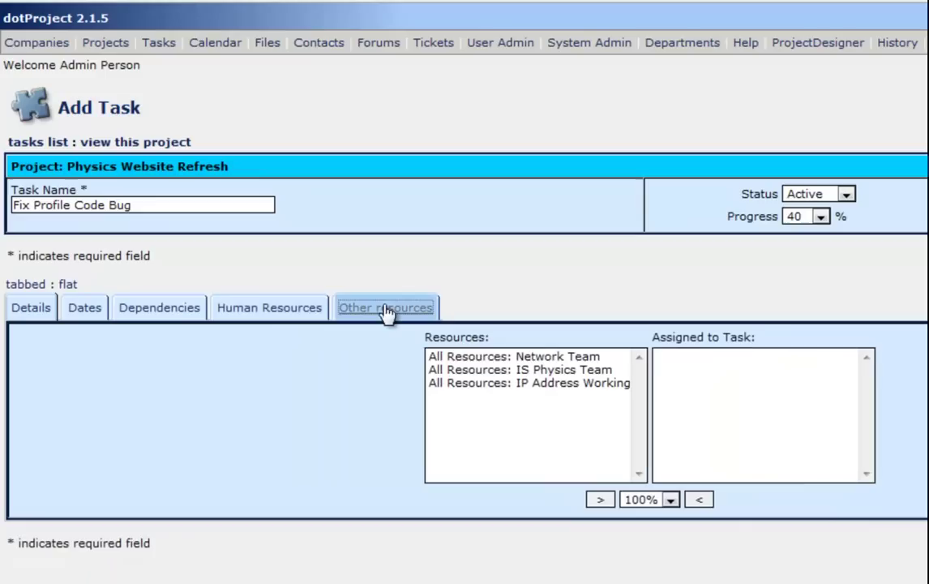
click(527, 384)
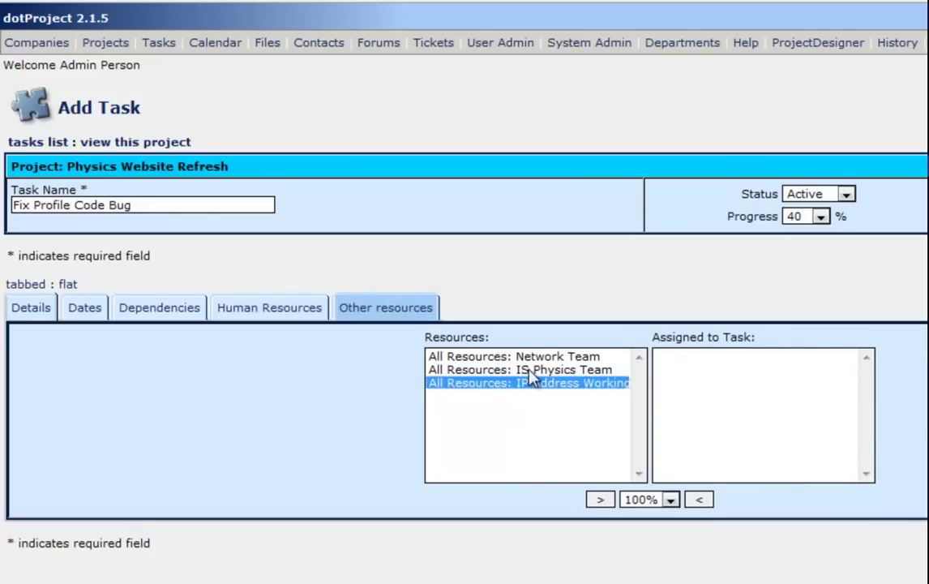
click(530, 370)
key(Up)
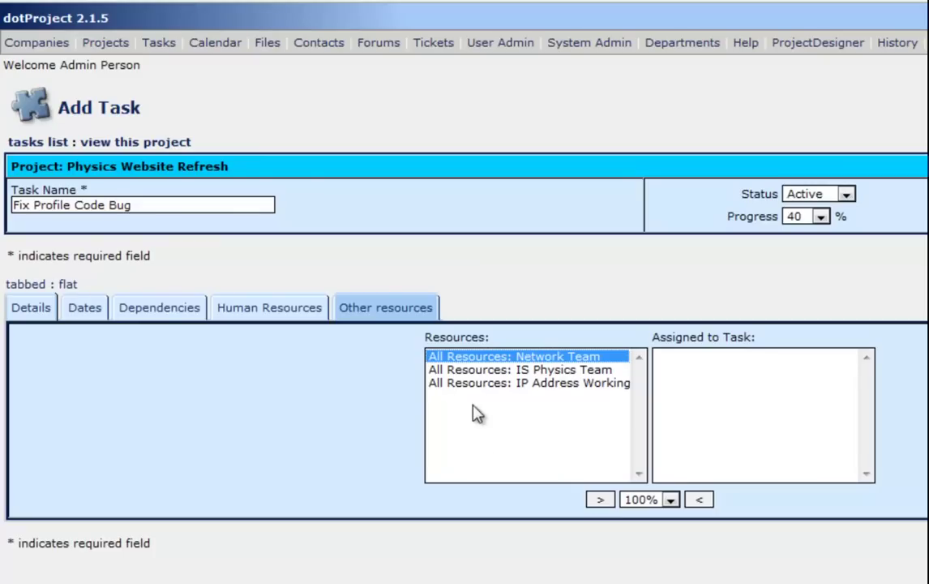
Review the Human Resources, Dependencies, Dates and Details tabs of the task.
click(280, 312)
click(174, 310)
click(87, 311)
click(30, 310)
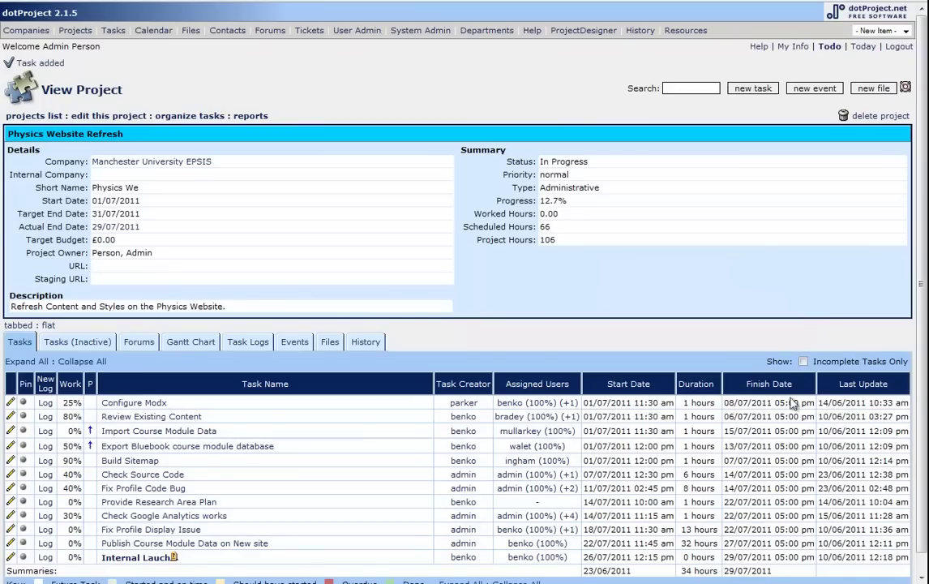
Check the Fix Profile Code Bug row in the project's task list and open the Gantt chart.
scroll(906, 357, down, 1)
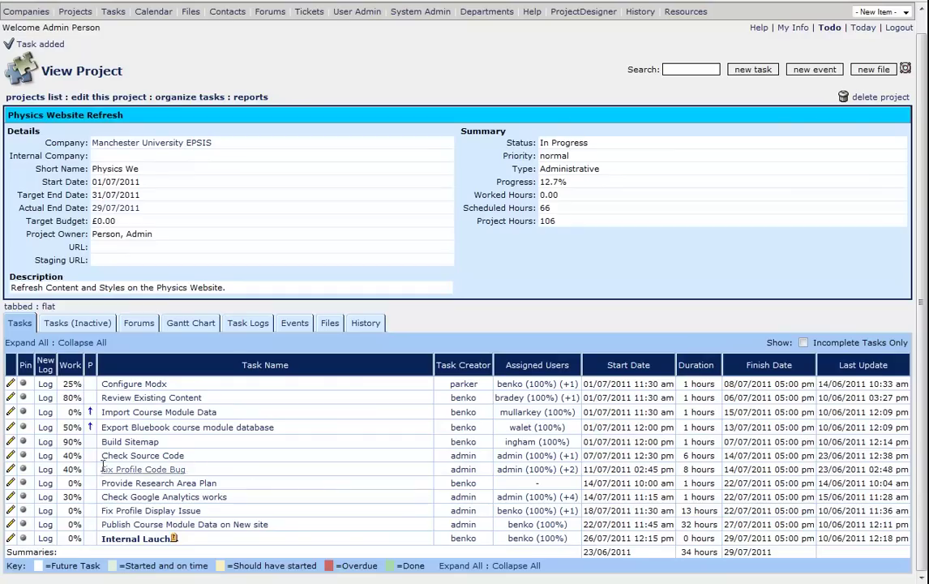
drag(98, 470, 905, 470)
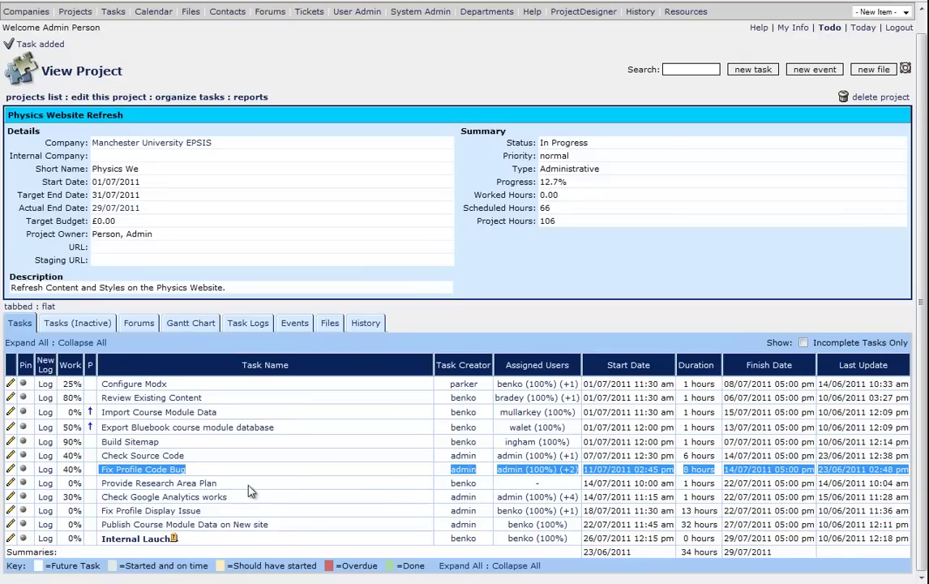
double_click(463, 482)
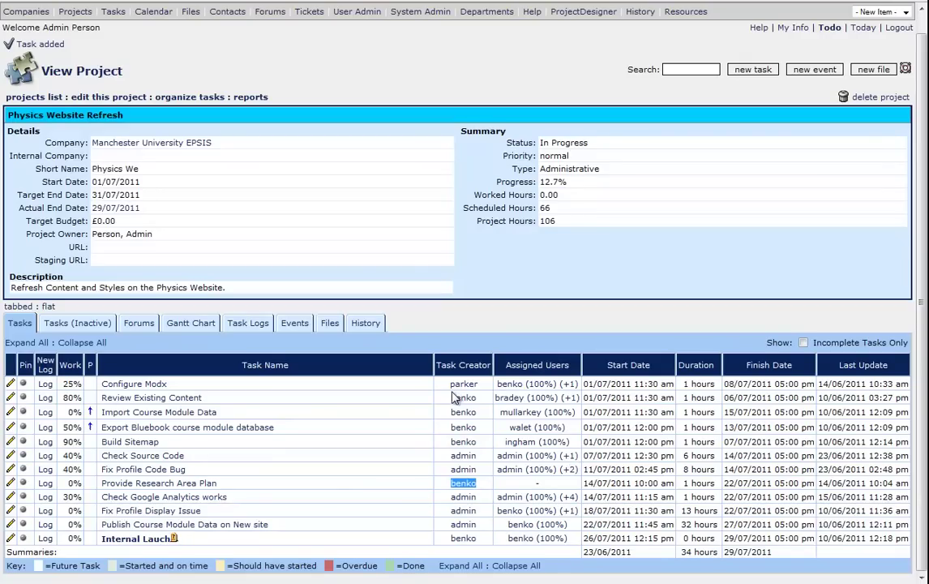
click(195, 324)
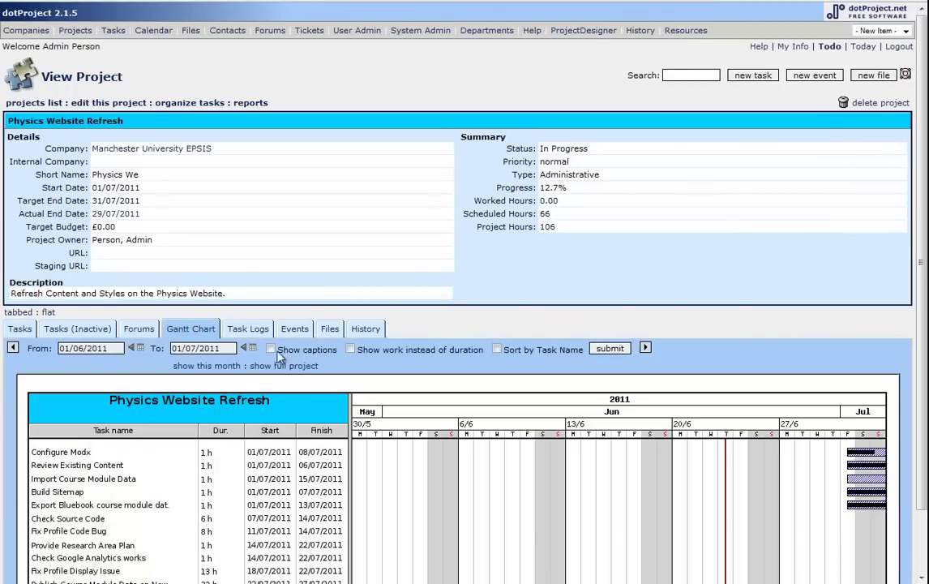
Turn on Gantt captions showing assigned users and scroll through the whole chart.
click(277, 365)
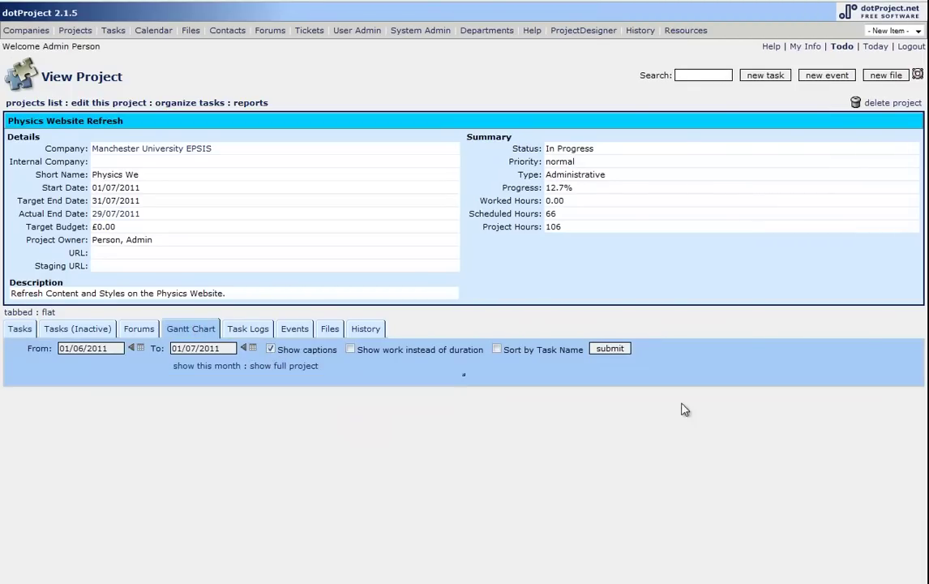
scroll(884, 381, down, 3)
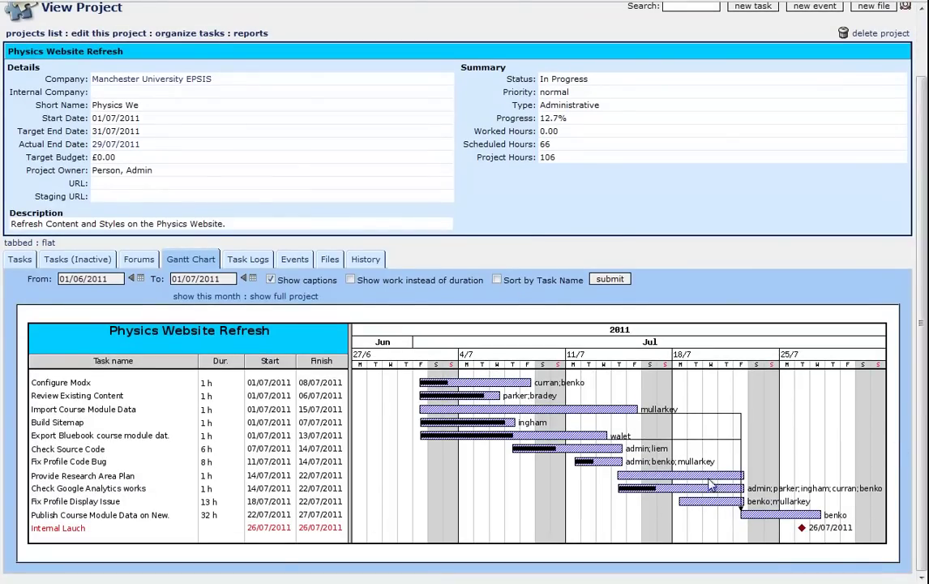
scroll(923, 363, up, 2)
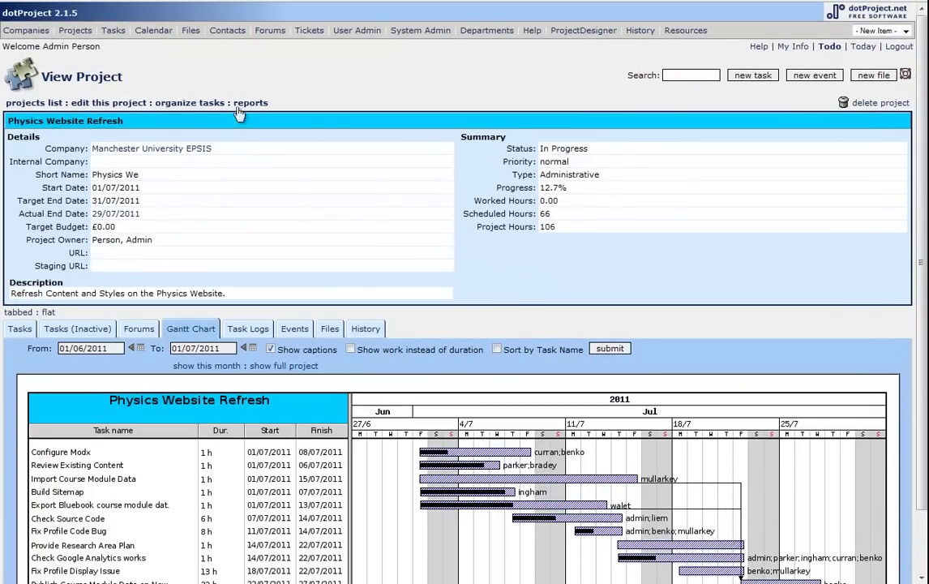
List another team member's unfinished tasks across all projects in the Tasks view.
click(114, 32)
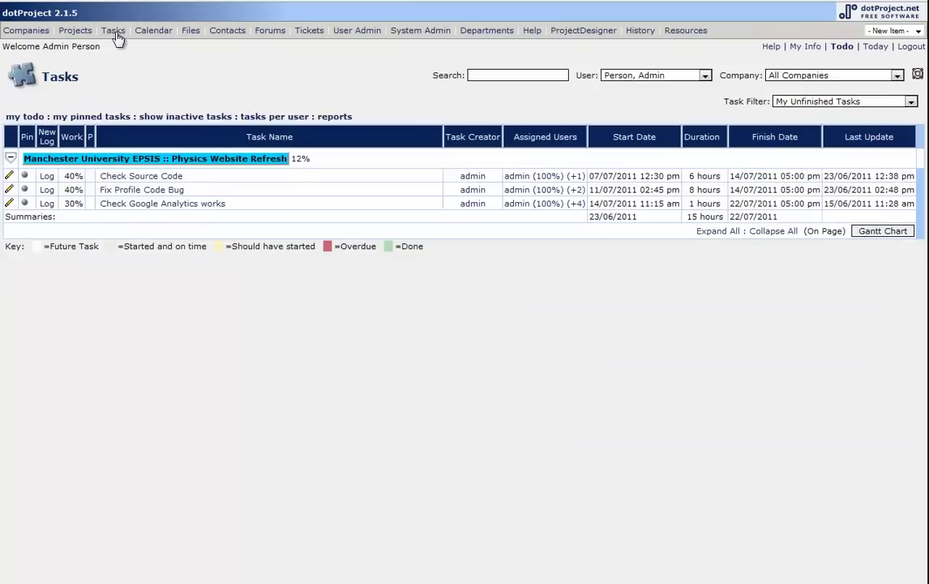
click(649, 79)
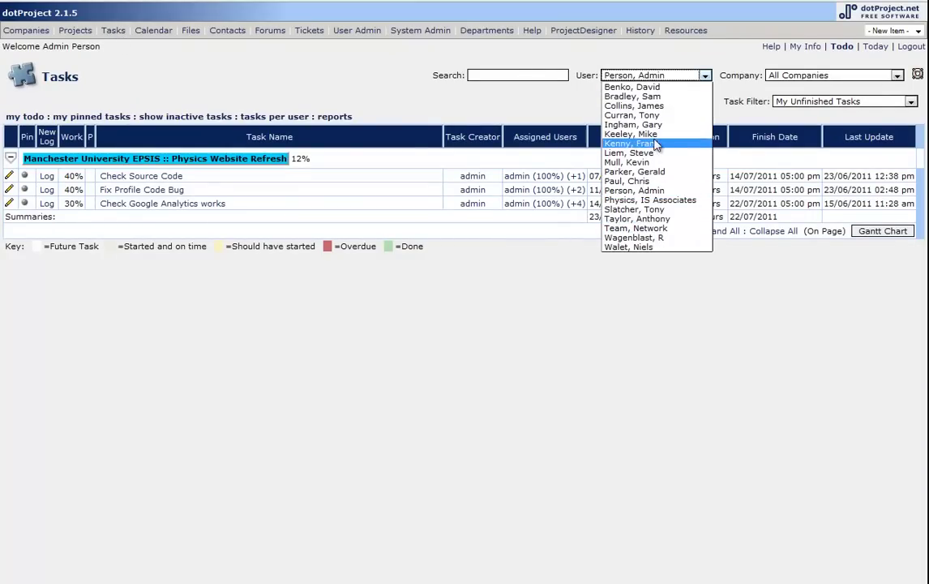
click(647, 162)
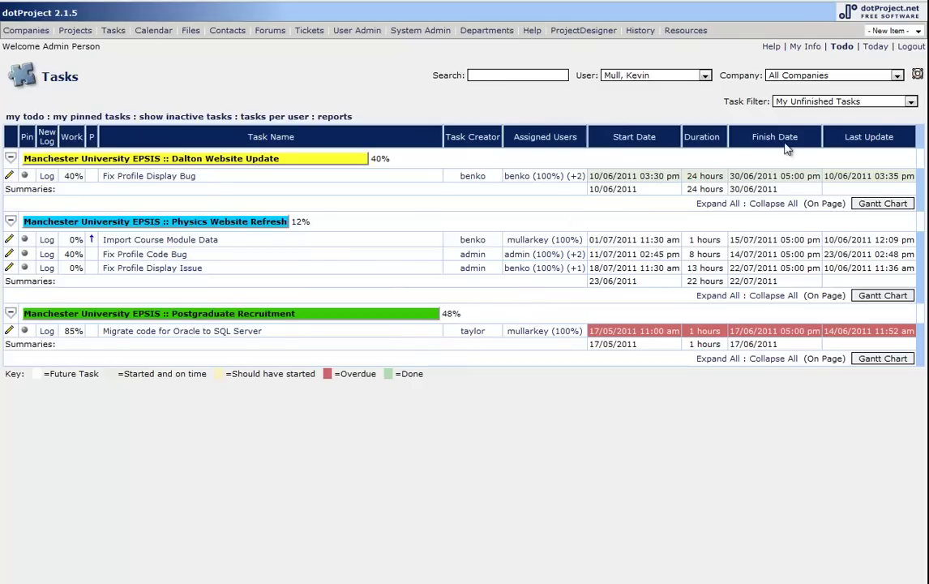
click(910, 102)
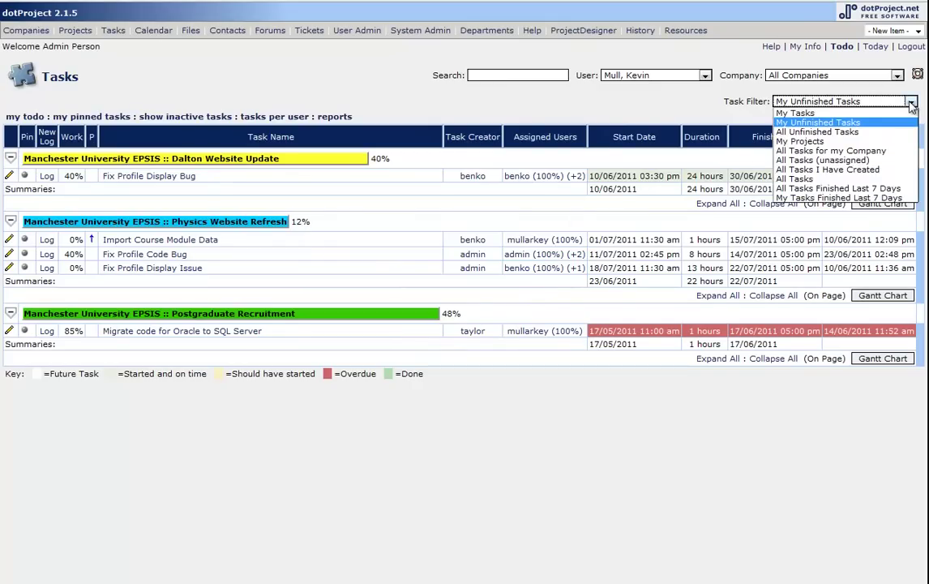
click(912, 106)
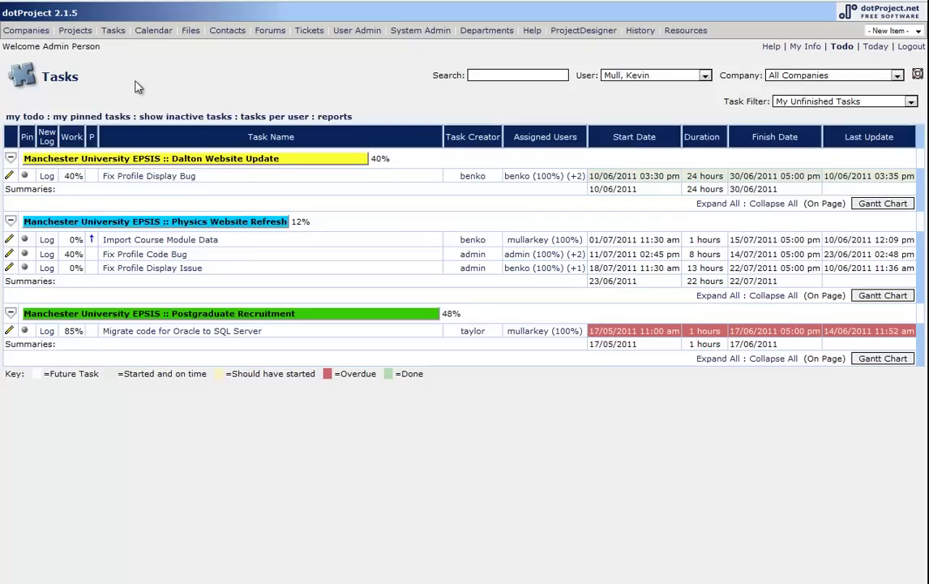
Go to Physics Website Refresh's task list and open Fix Profile Display Issue.
click(88, 39)
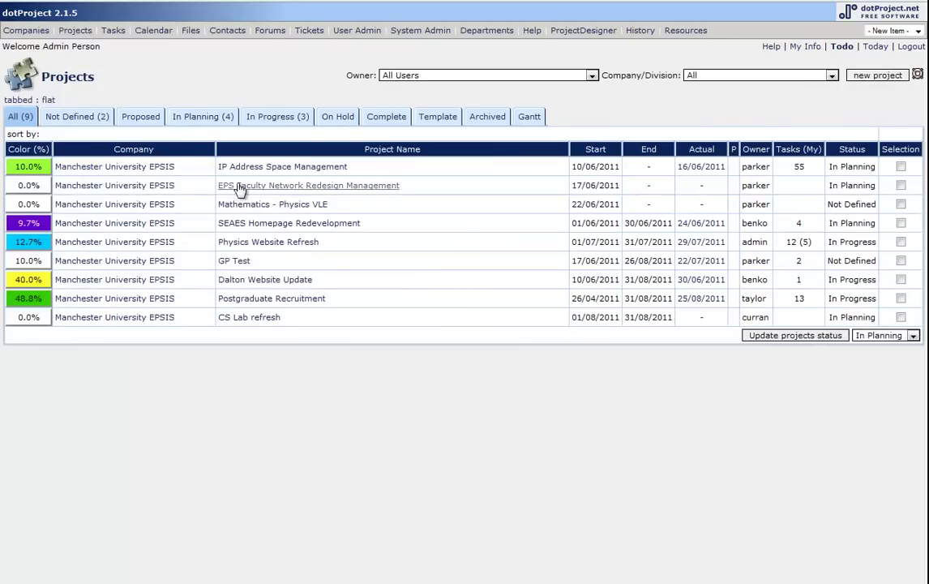
click(262, 243)
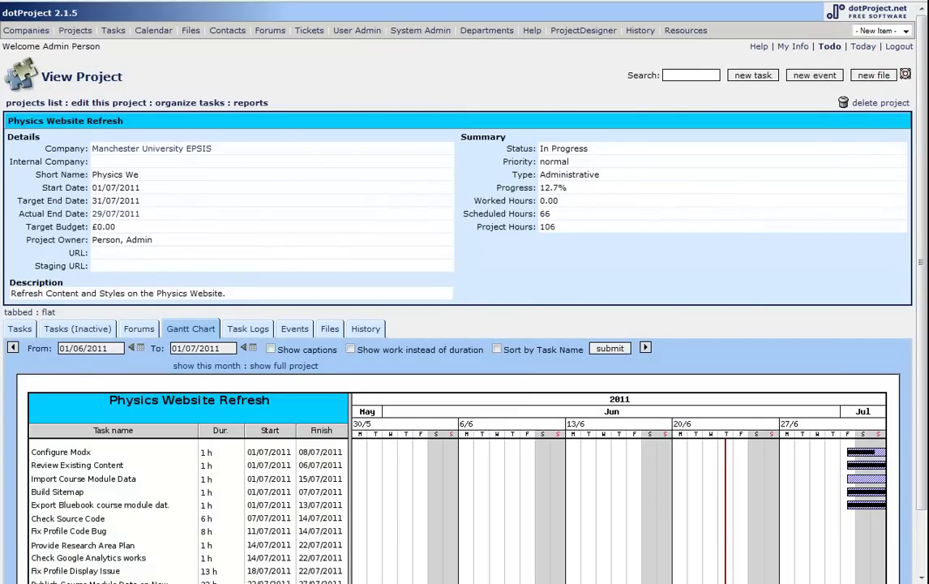
scroll(900, 324, down, 2)
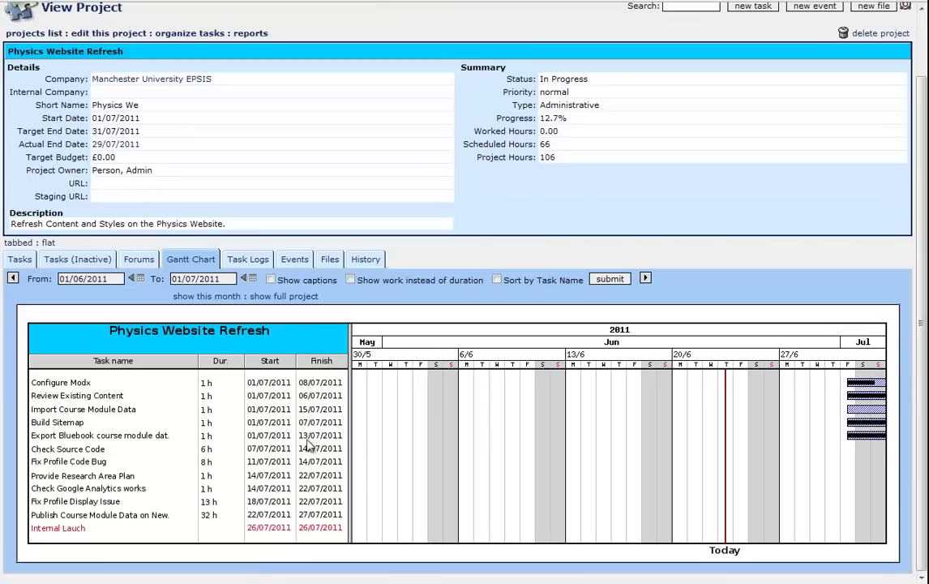
click(22, 261)
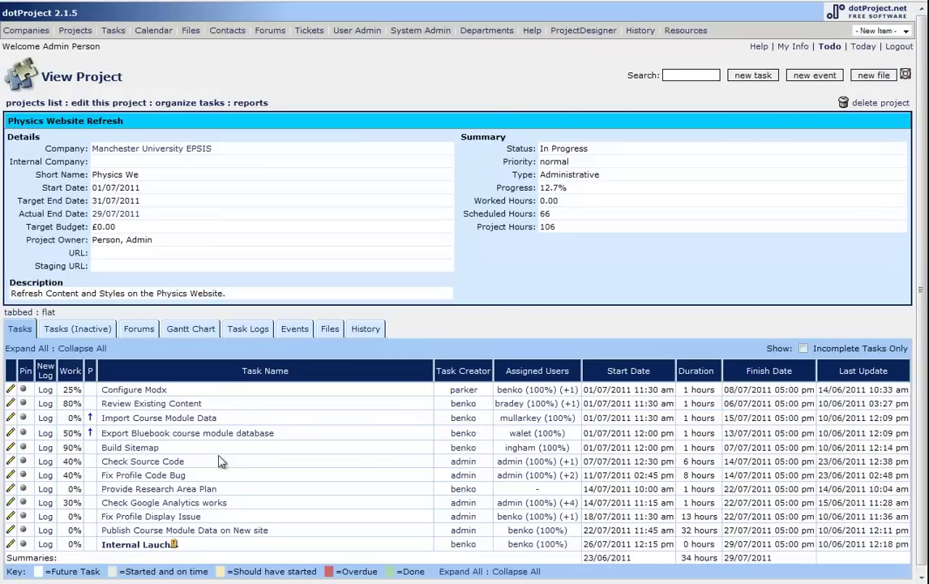
click(154, 521)
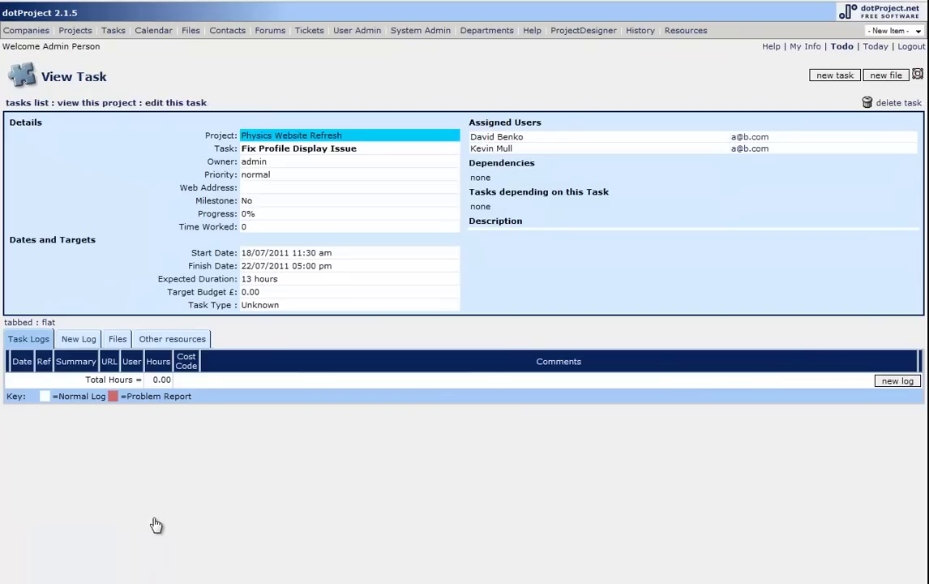
Record a 1-hour work log with description 'Reviewed XSLT.' and update the task.
click(78, 339)
text(1)
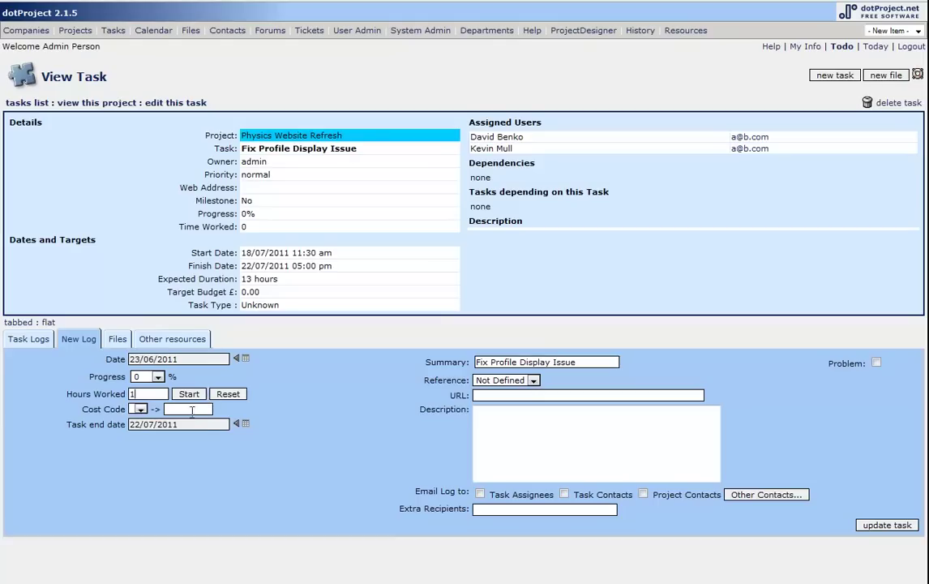
click(491, 423)
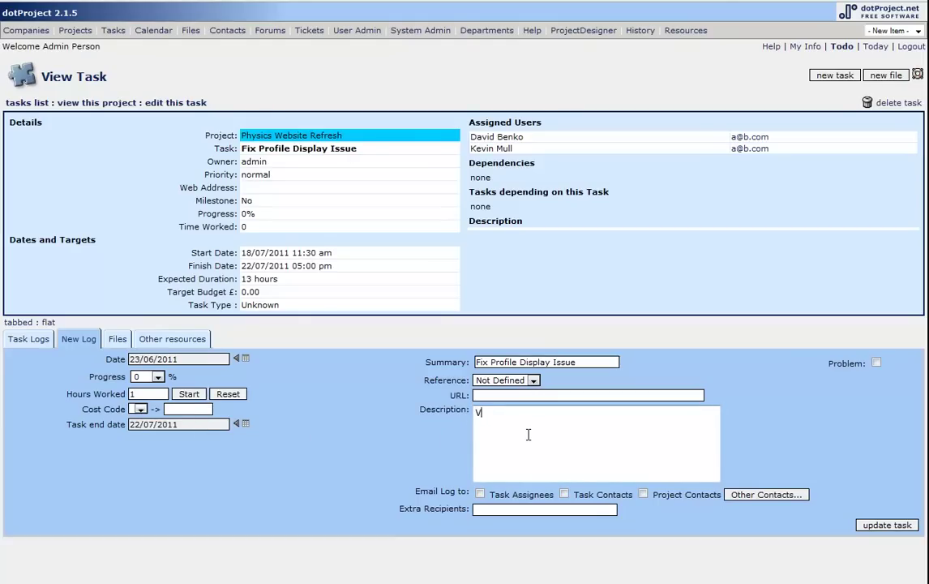
text(viewed XSLT.)
click(871, 524)
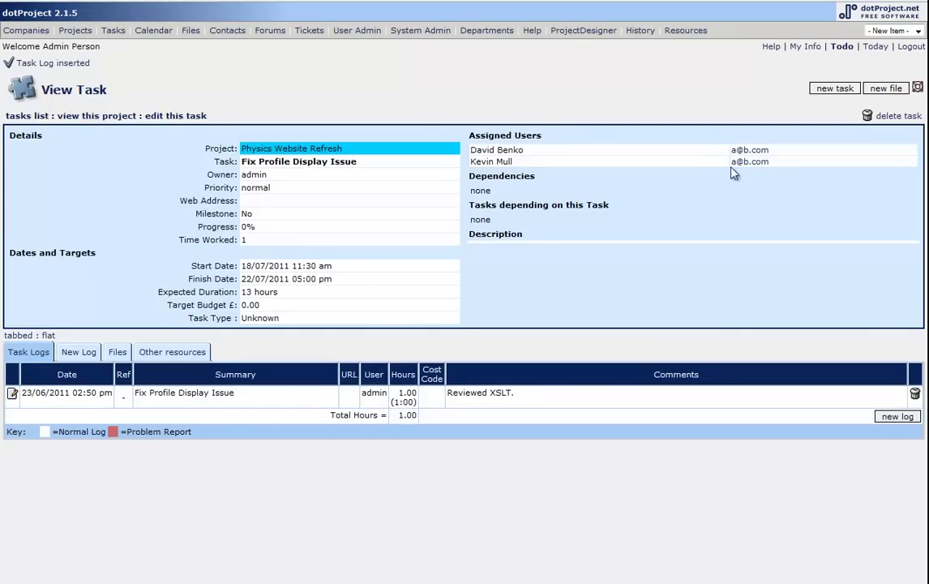
Set the Fix Profile Display Issue task's progress to 55% and save it.
click(178, 116)
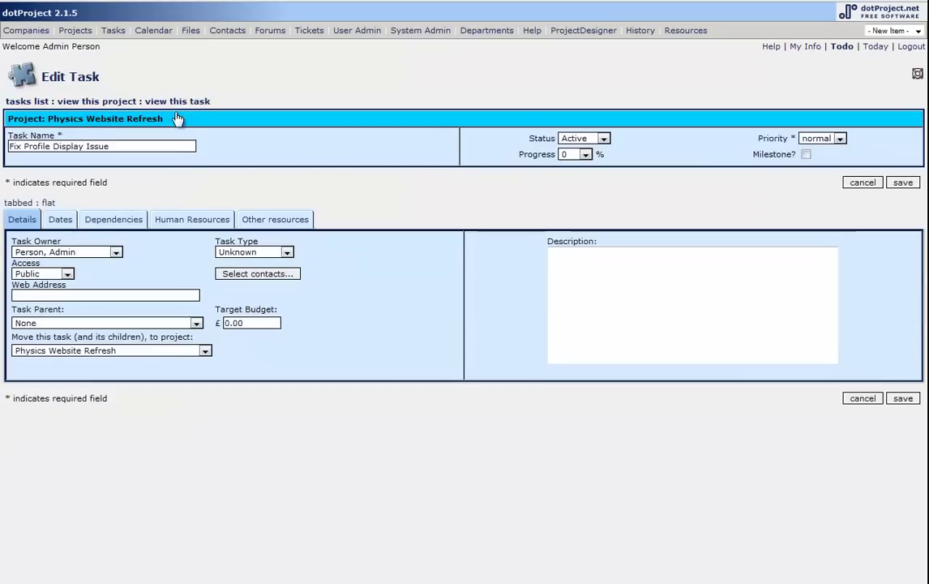
click(585, 154)
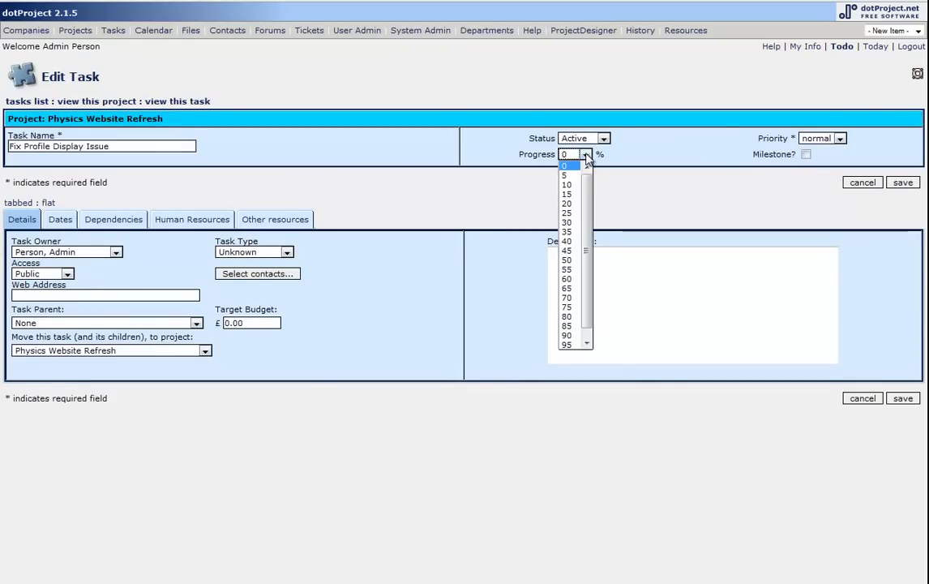
click(569, 270)
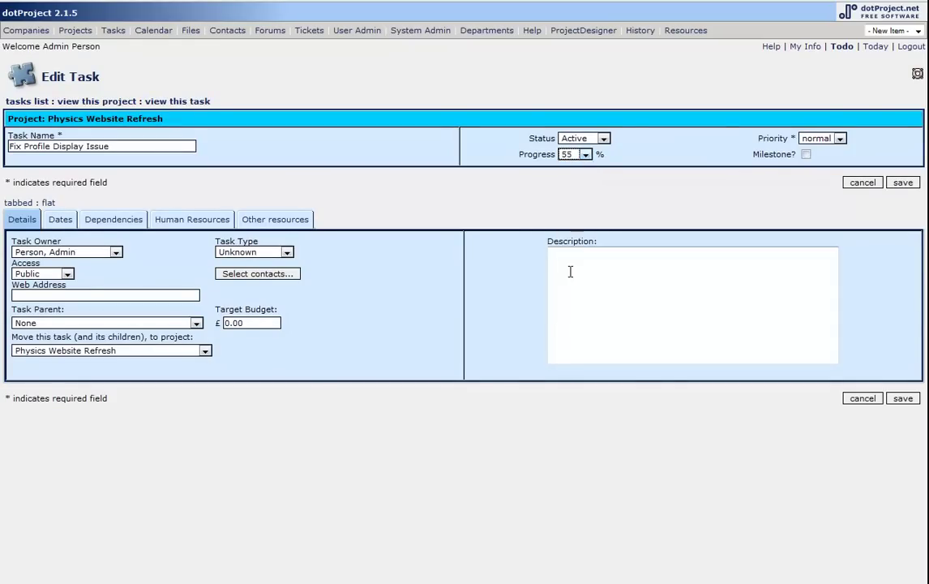
click(904, 184)
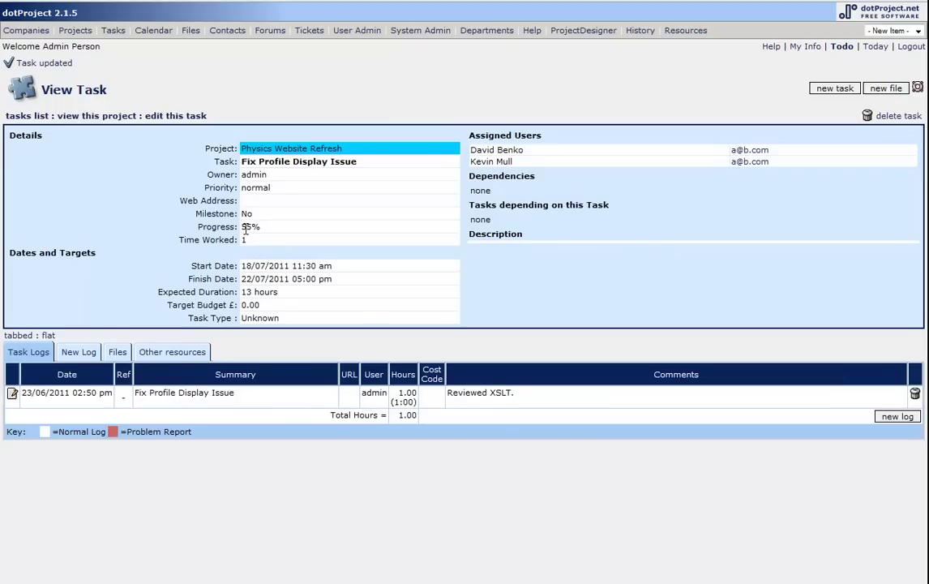
drag(242, 227, 264, 232)
Show the Physics Website Refresh Gantt chart extended to the full project timeline.
click(113, 116)
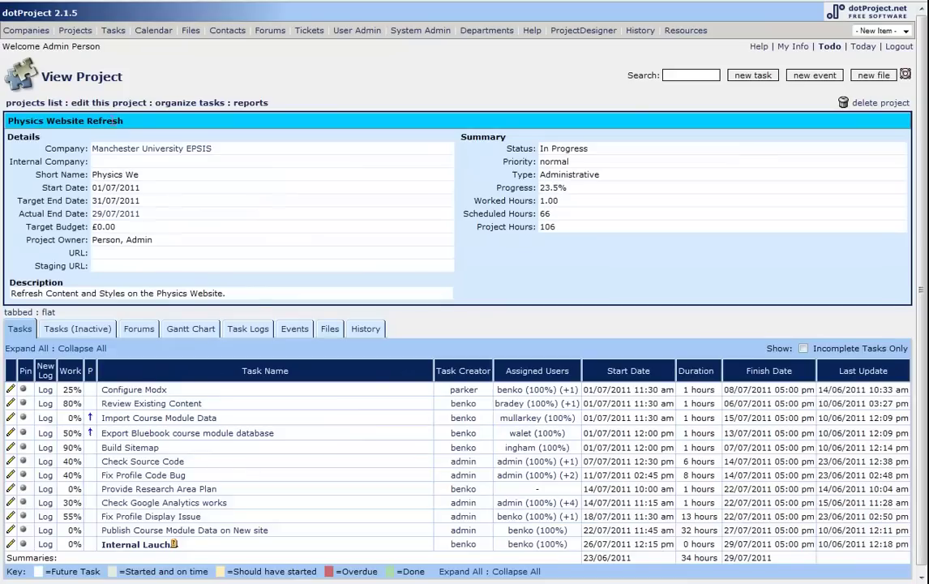
click(192, 330)
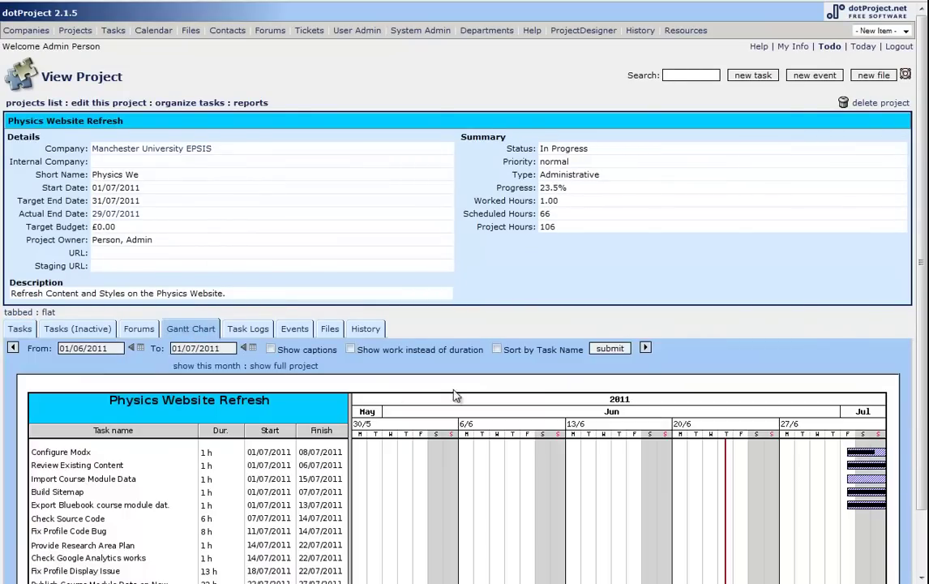
click(344, 366)
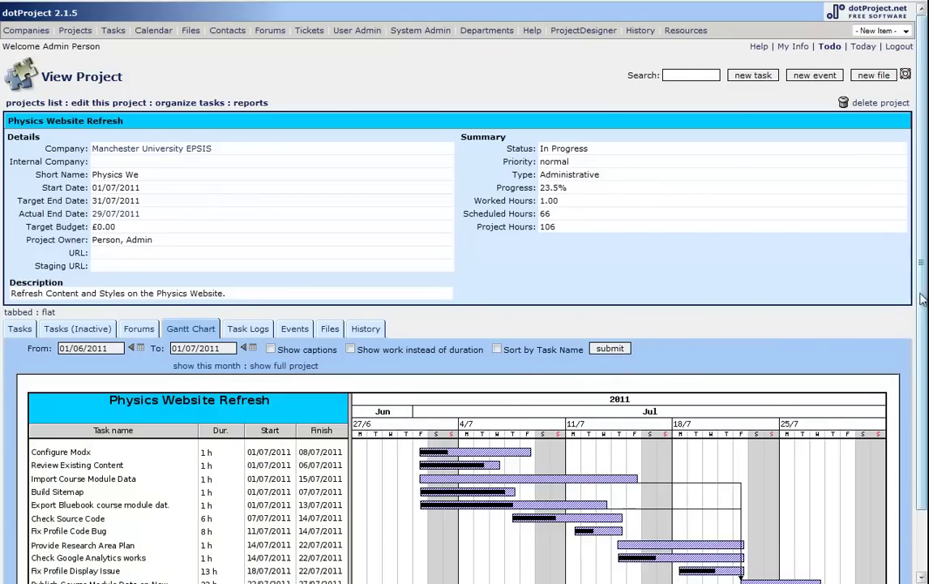
scroll(922, 380, down, 2)
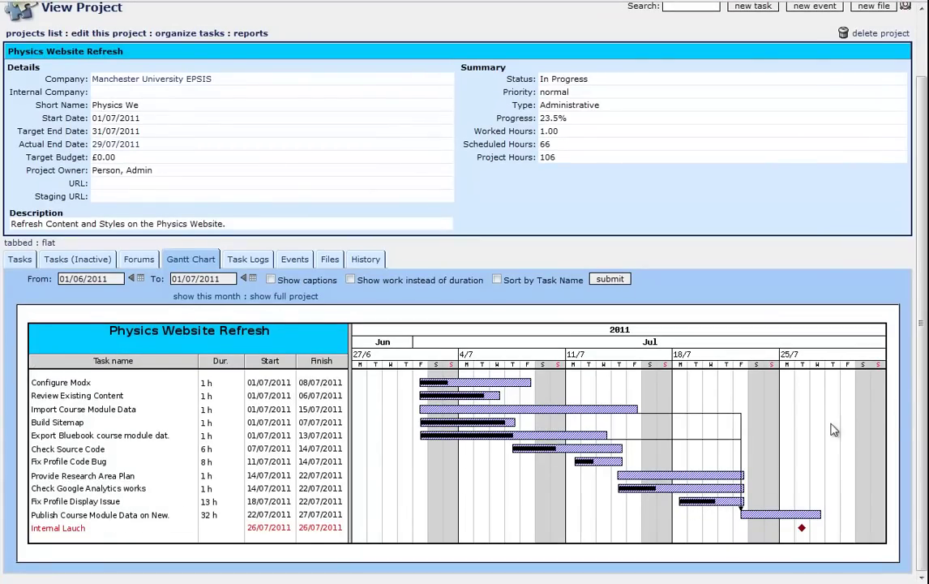
scroll(925, 309, up, 2)
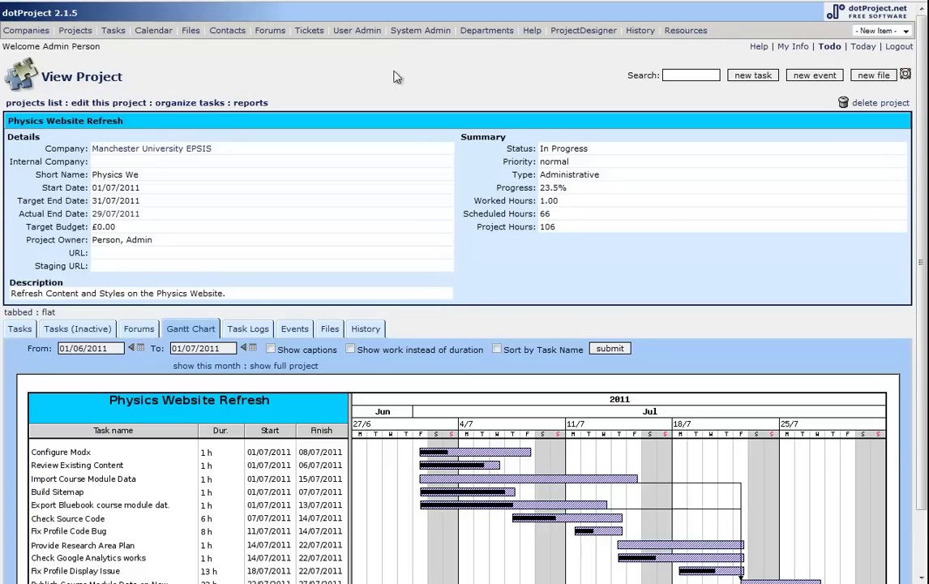
Show the Gantt chart for all nine projects in June 2011.
click(76, 31)
click(529, 118)
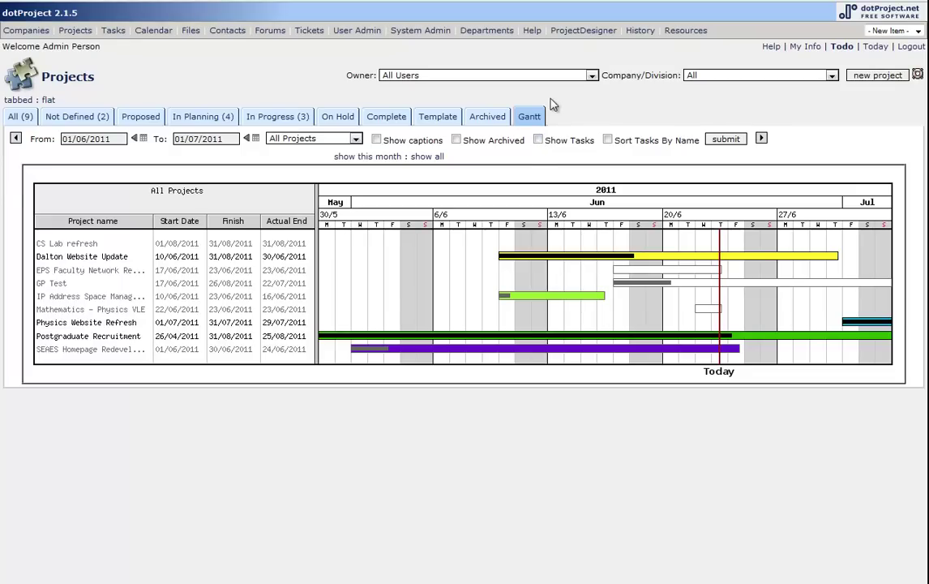
Load 'Manchester University EPSIS: IP Address Space Management' in ProjectDesigner and review its tasks.
click(593, 33)
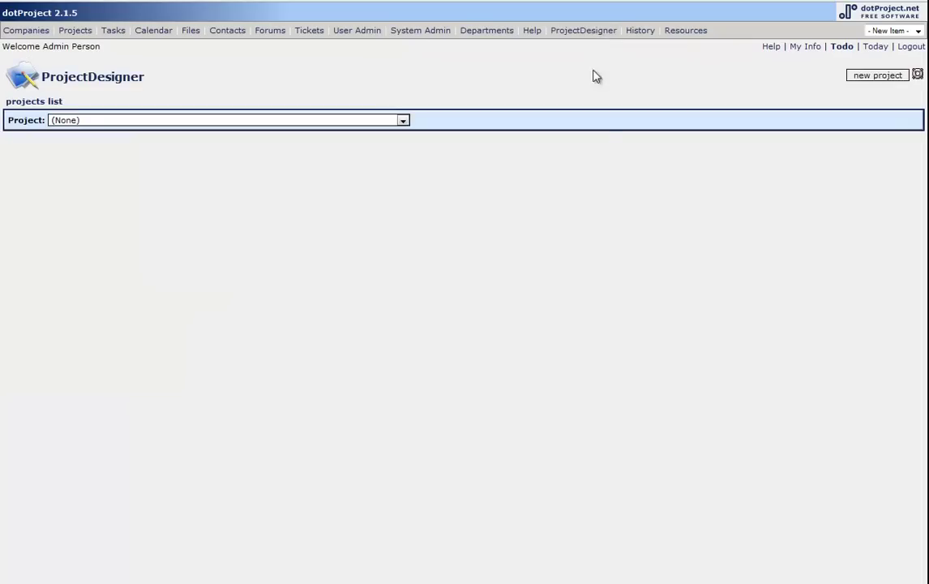
click(402, 121)
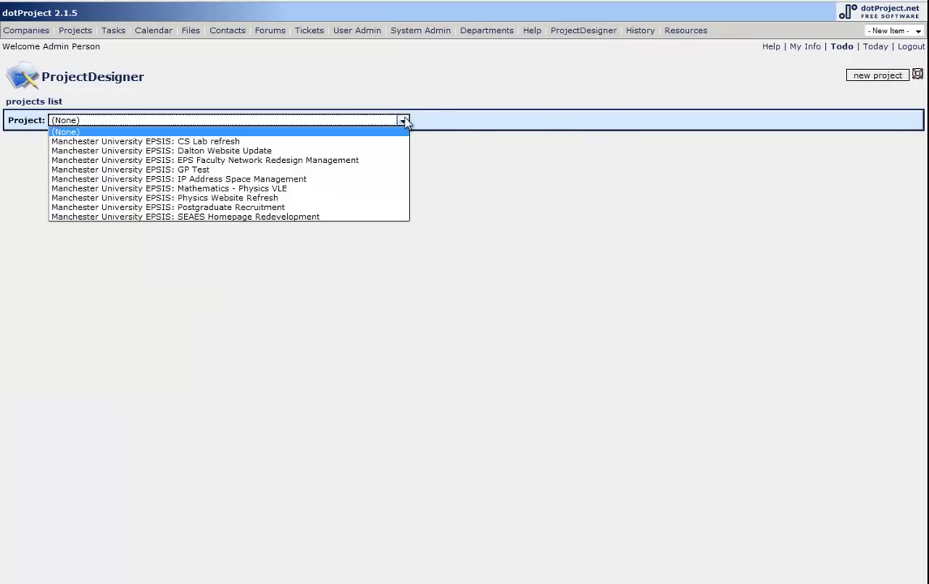
click(350, 180)
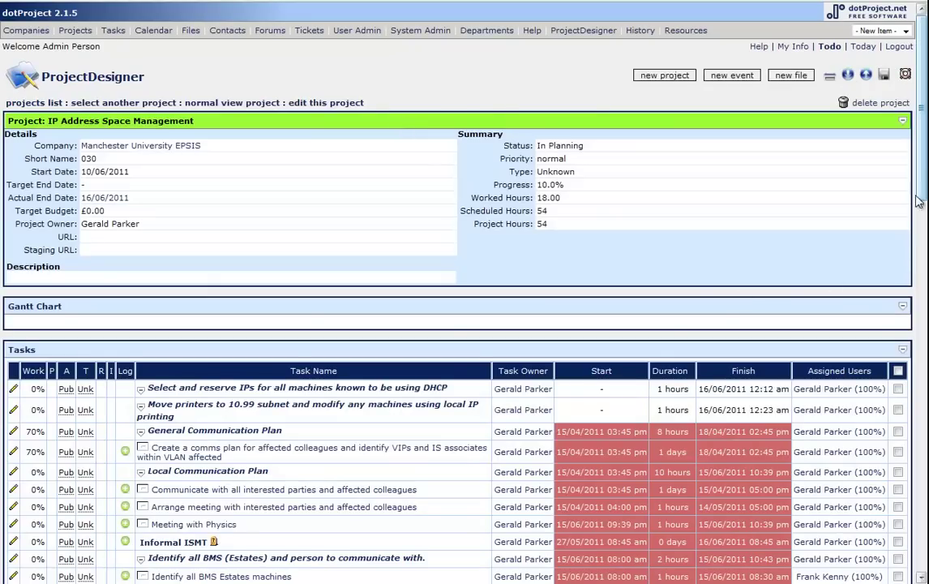
drag(925, 182, 926, 559)
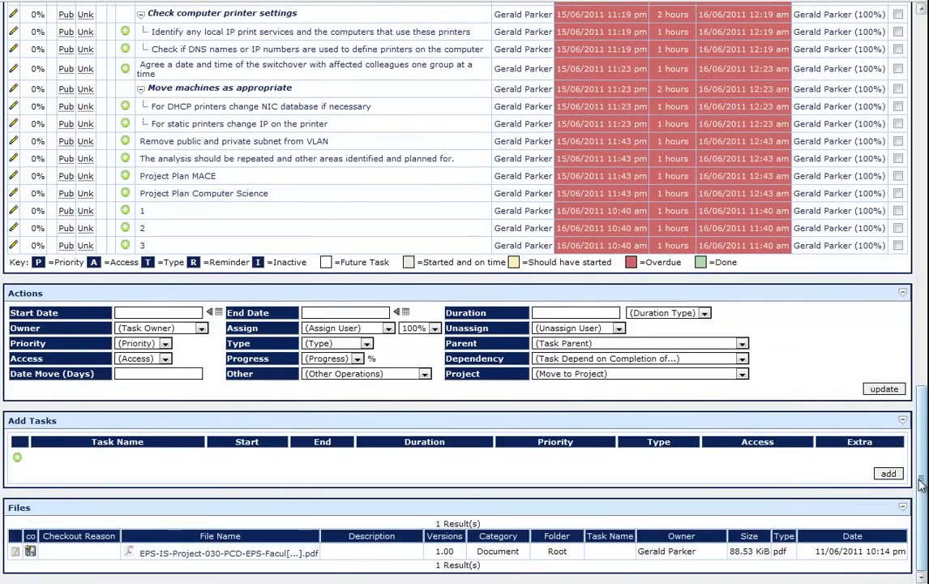
drag(922, 485, 922, 180)
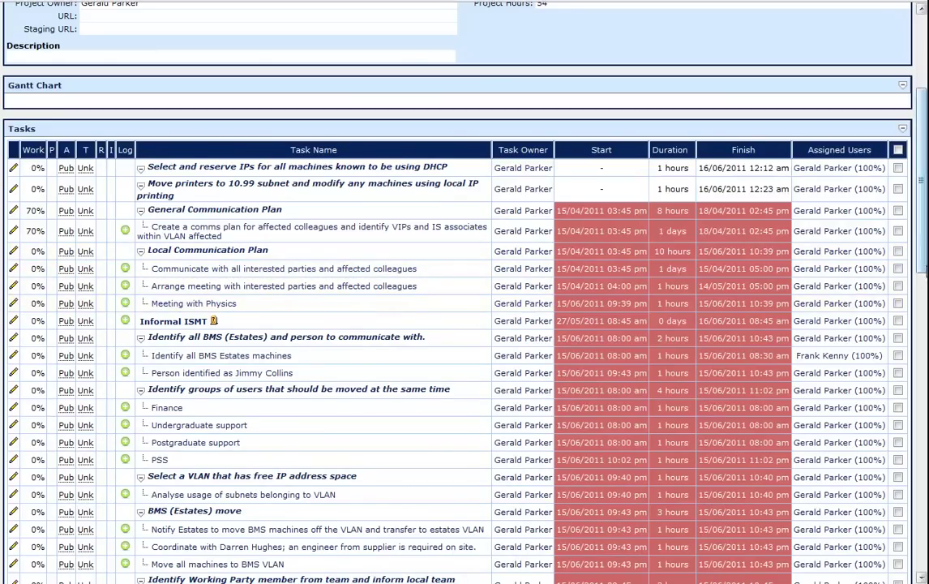
scroll(924, 271, up, 5)
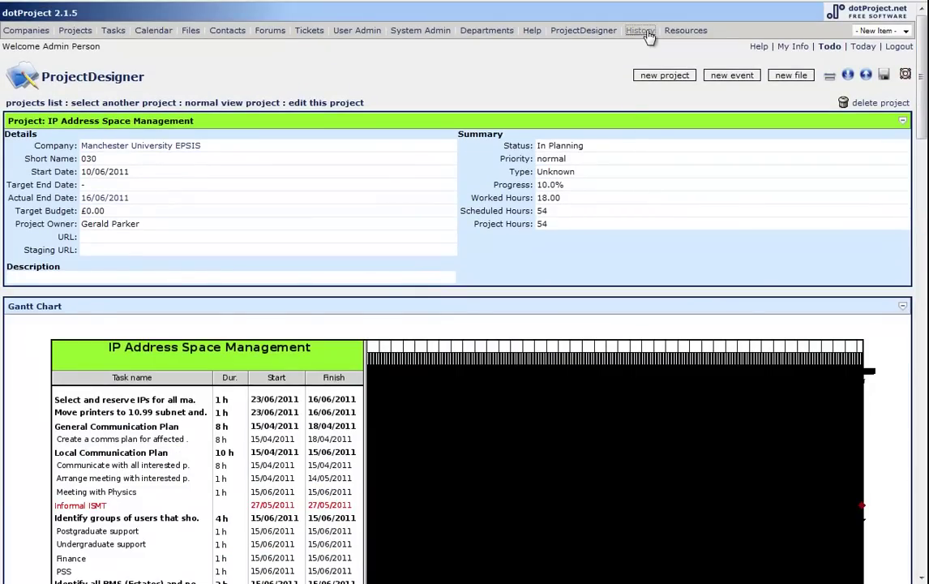
Open the History page listing the recent Fix Profile Display Issue edits and logins.
click(641, 31)
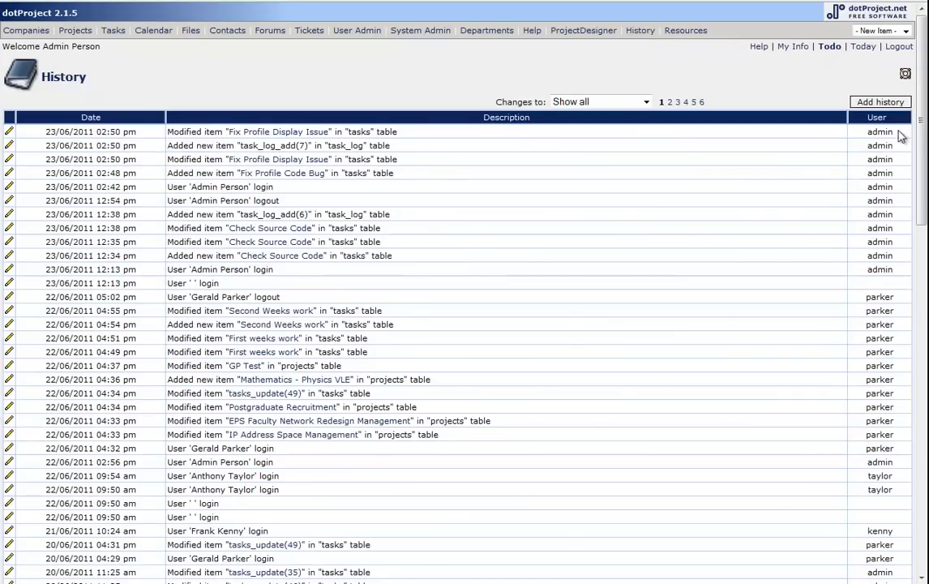
mouse_move(922, 131)
mouse_down()
mouse_move(922, 384)
mouse_move(923, 133)
mouse_up()
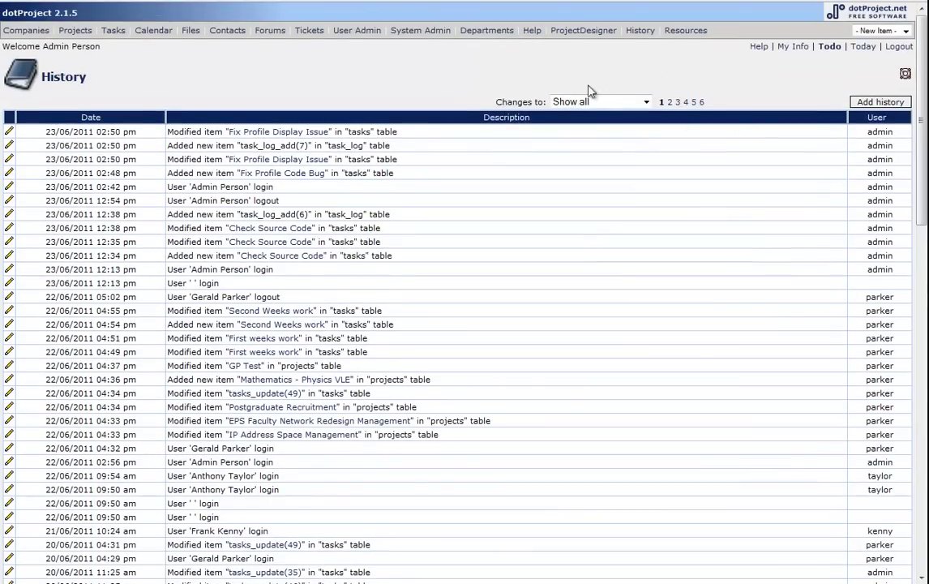